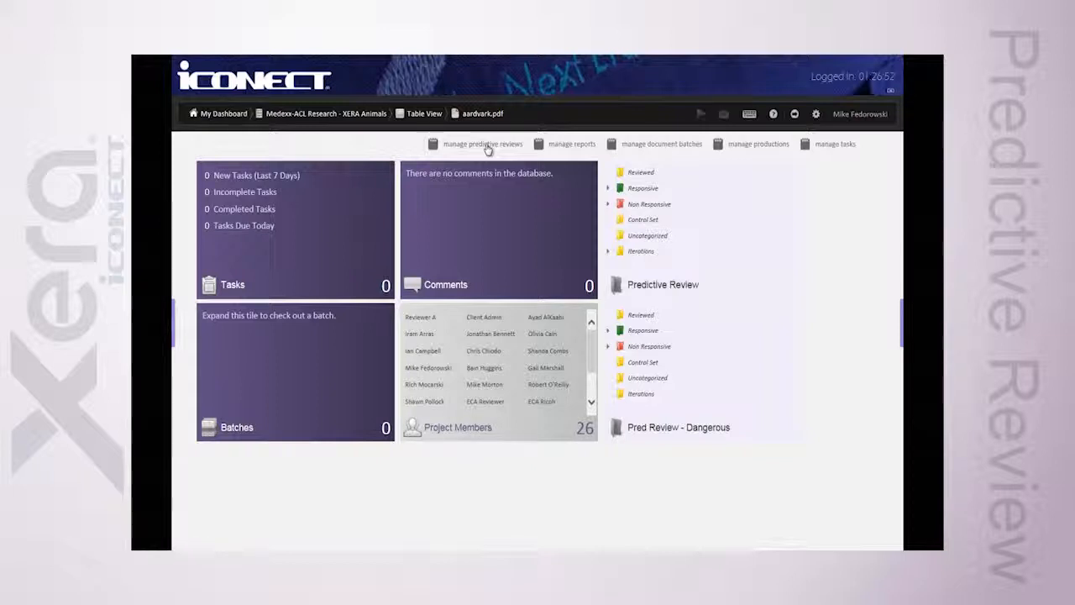
Open the Predictive Review Manager and look through the iterations of the Good Pets Inquiry project.
click(488, 148)
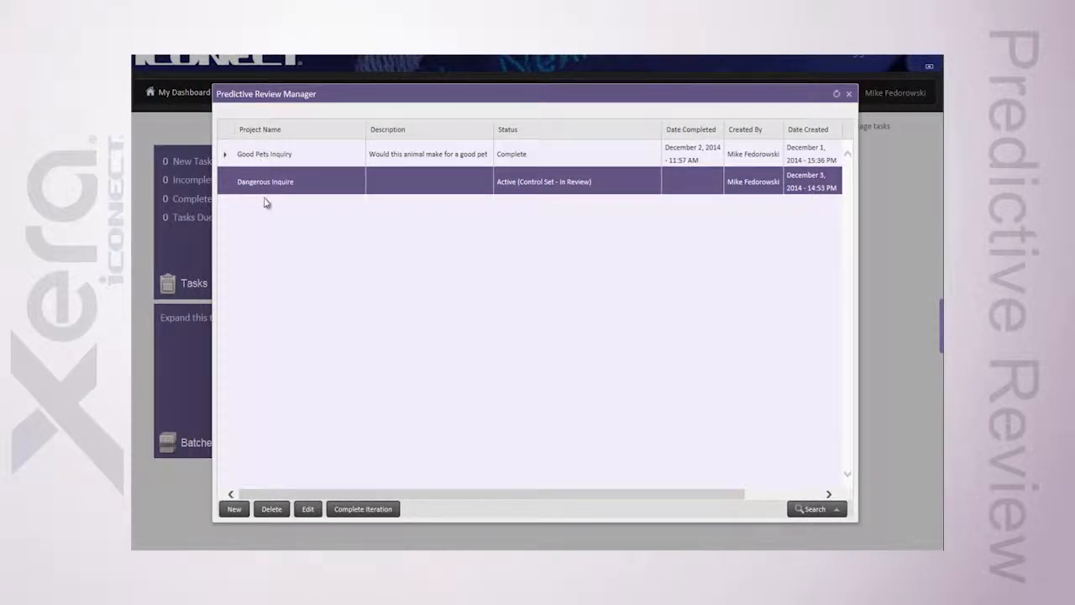
click(301, 178)
click(227, 157)
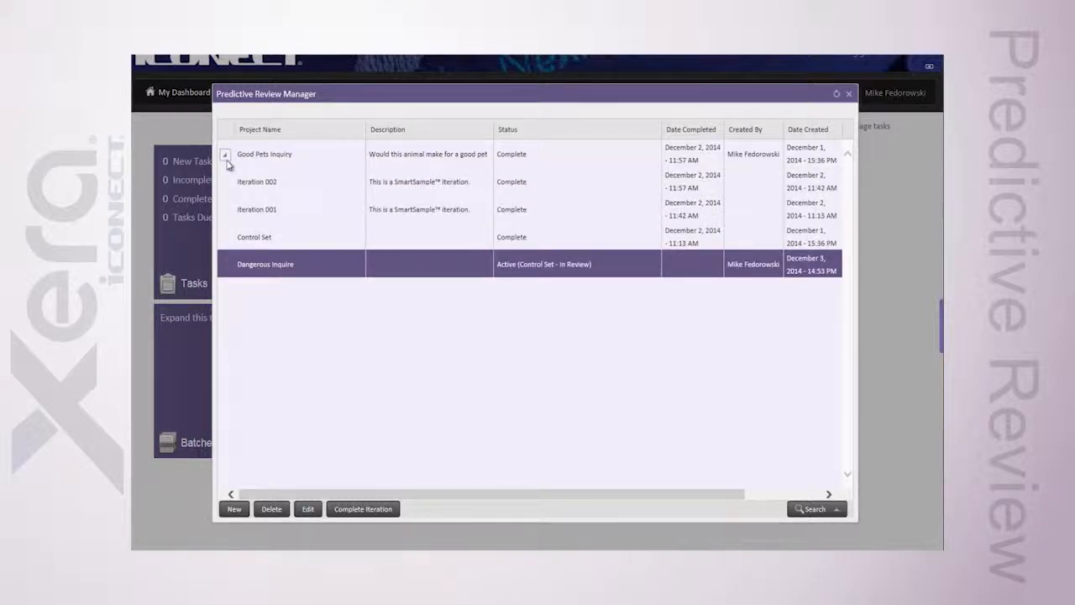
click(226, 156)
click(227, 183)
click(227, 184)
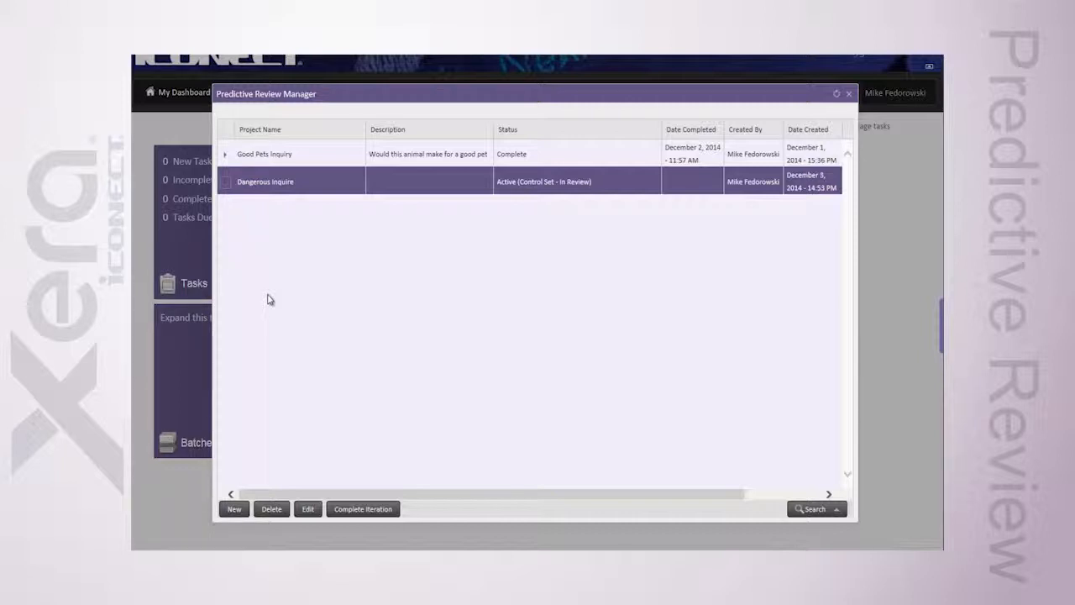
Review all setup pages of the Dangerous Inquire project, from project information to status folder, and leave without saving.
click(301, 498)
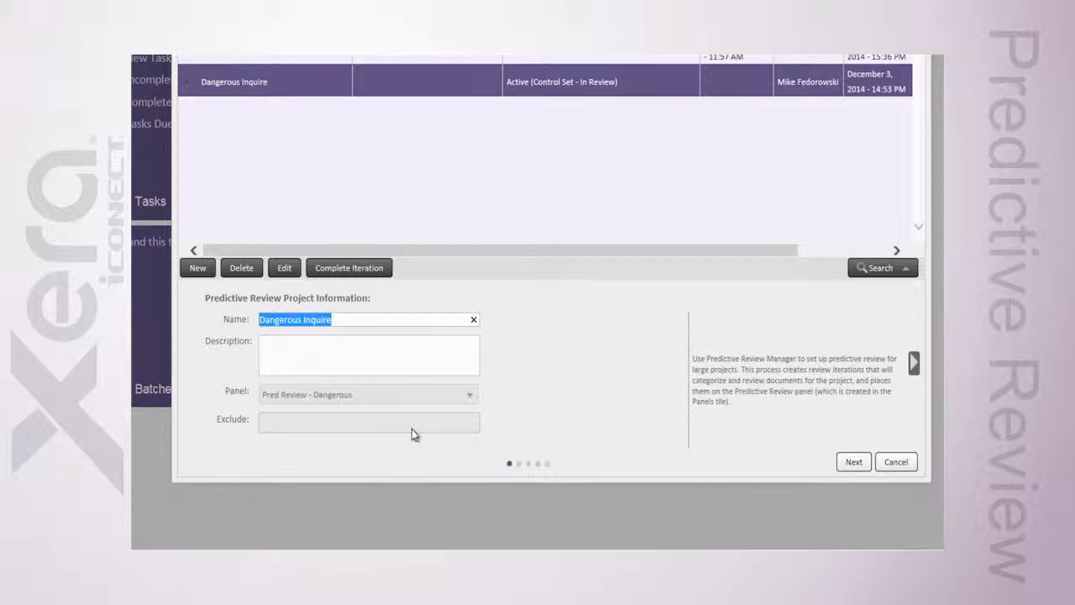
click(914, 362)
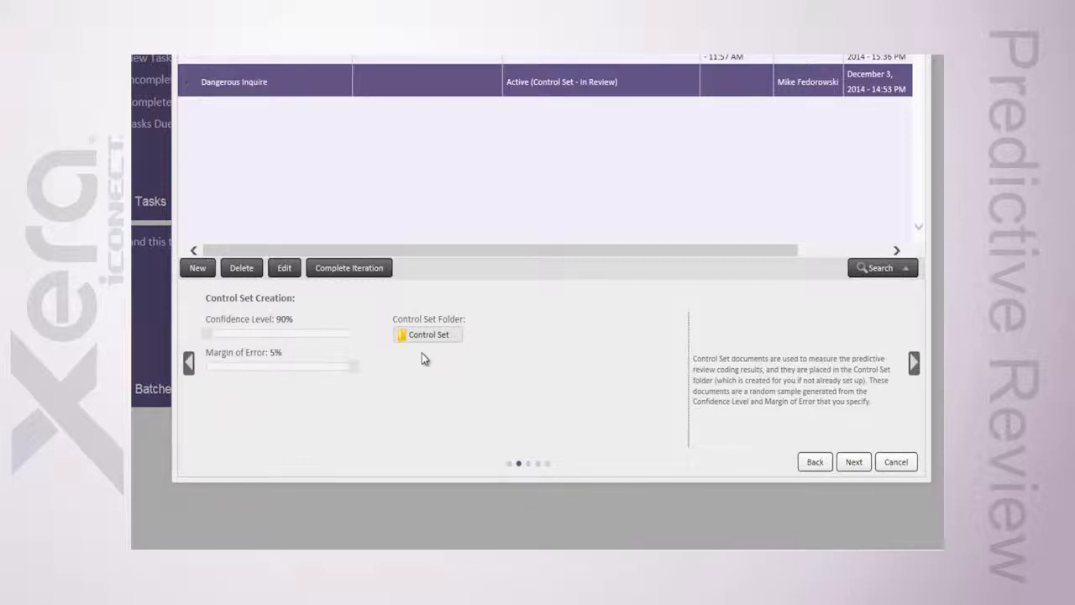
click(914, 364)
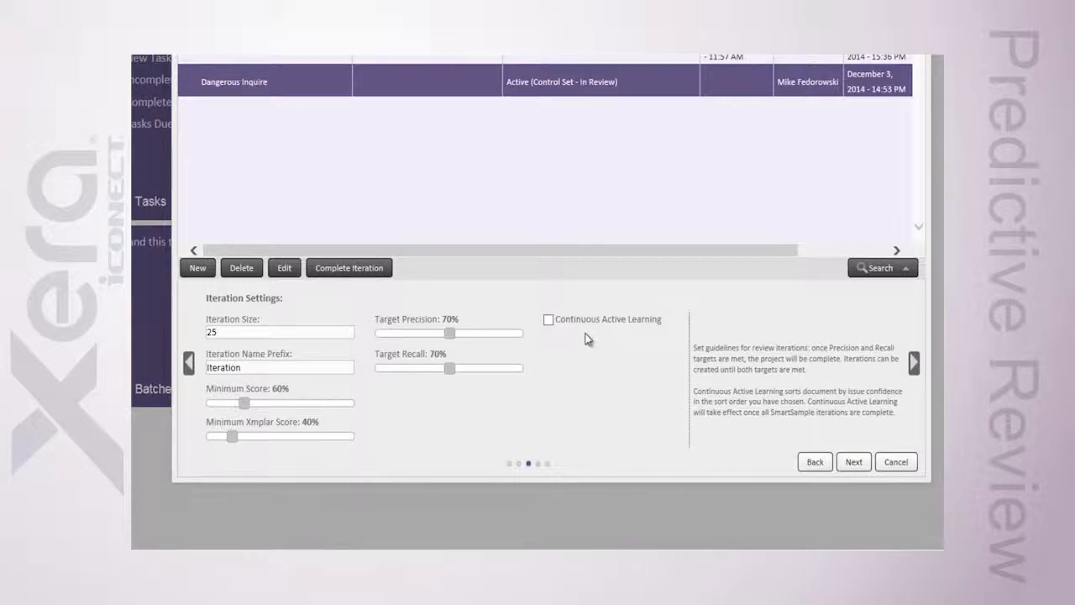
click(915, 363)
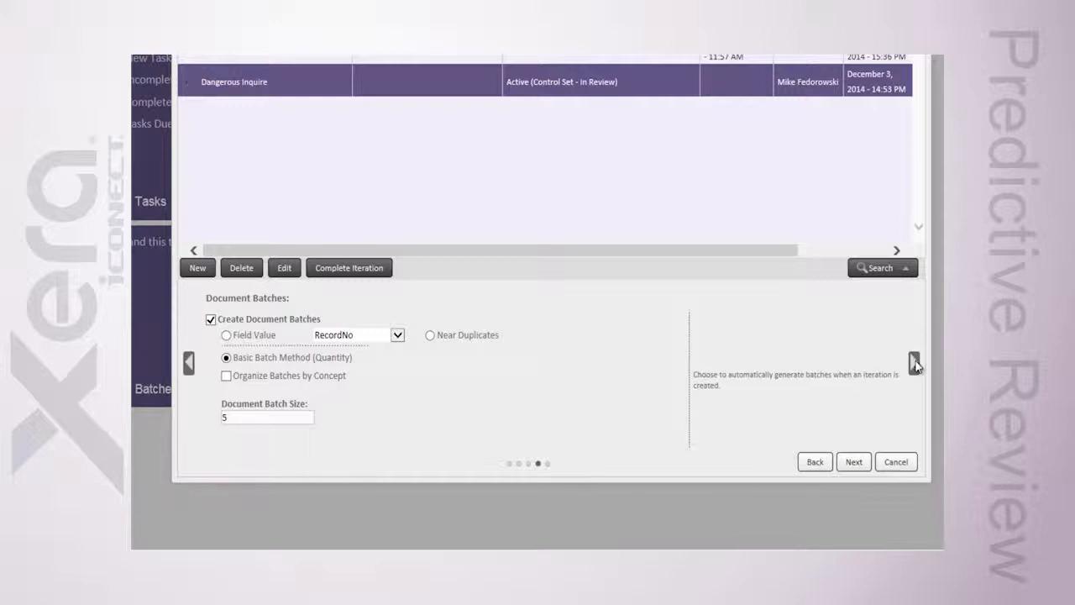
click(914, 362)
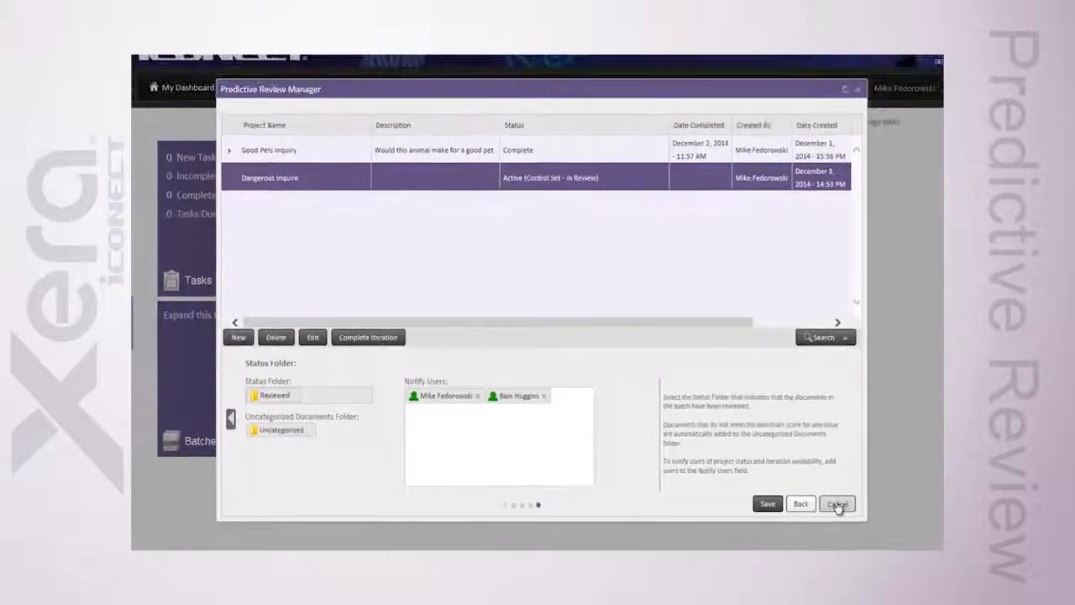
click(837, 504)
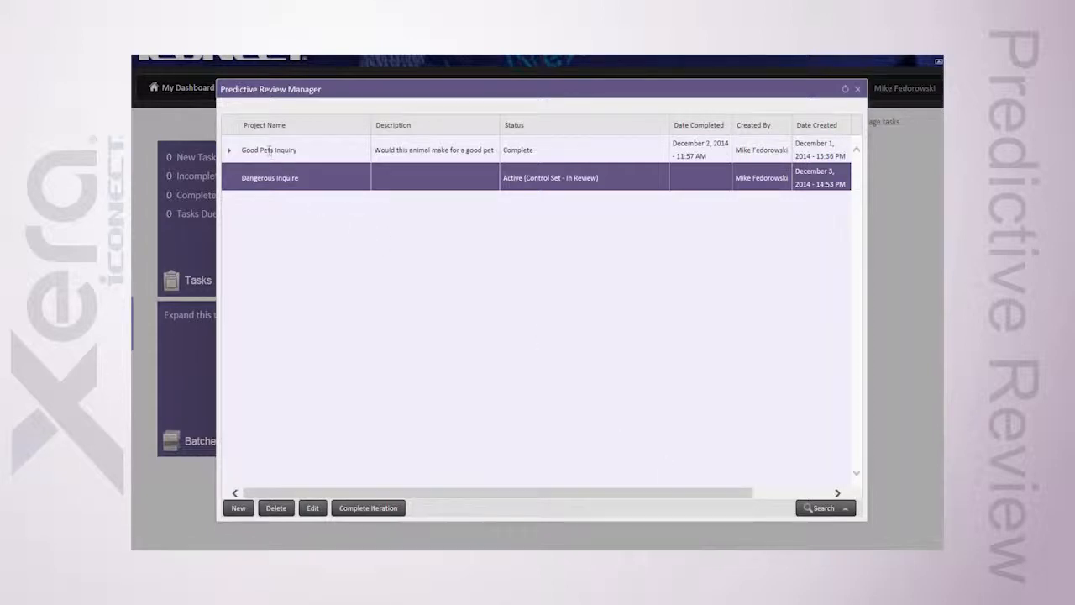
Check the completion dates of the Good Pets Inquiry iterations and close the Predictive Review Manager.
click(230, 151)
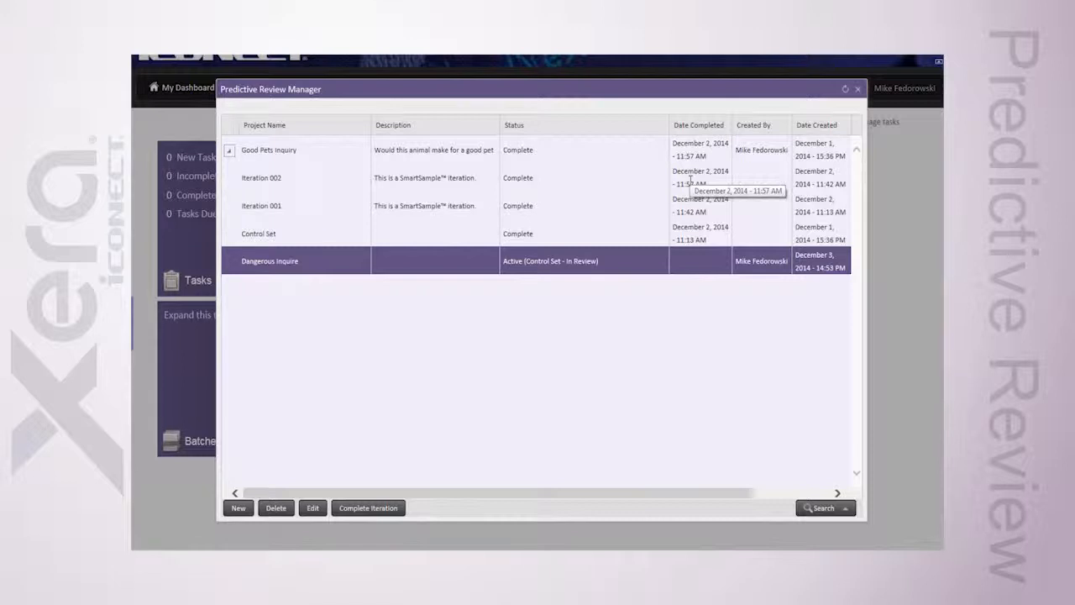
click(857, 89)
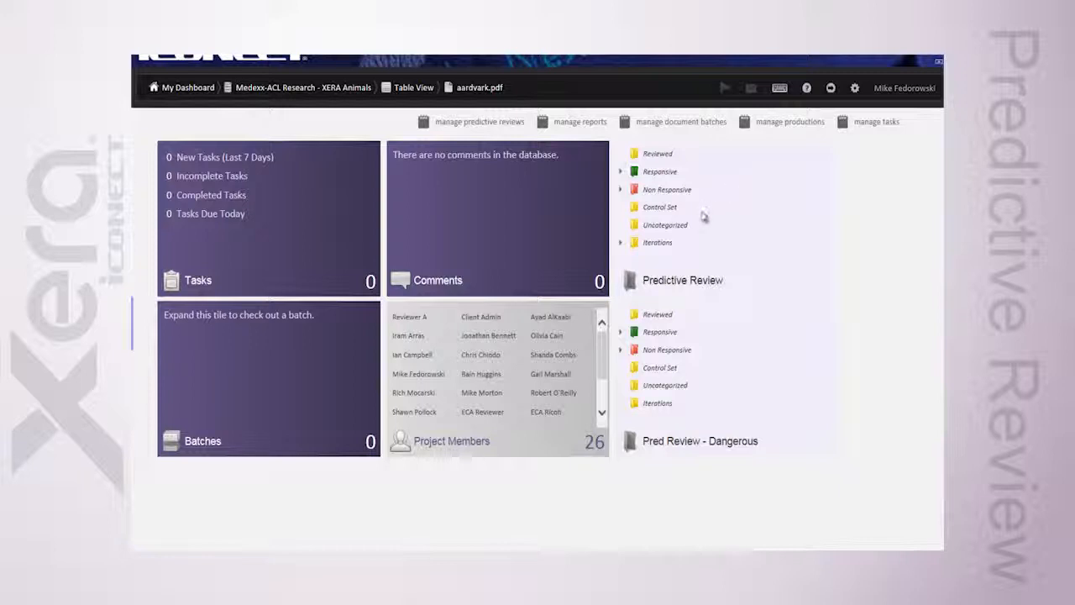
Check out the unassigned batch Dangerous Inquire Control Set-QT-00008 and collapse the Batches tile on the dashboard.
click(192, 444)
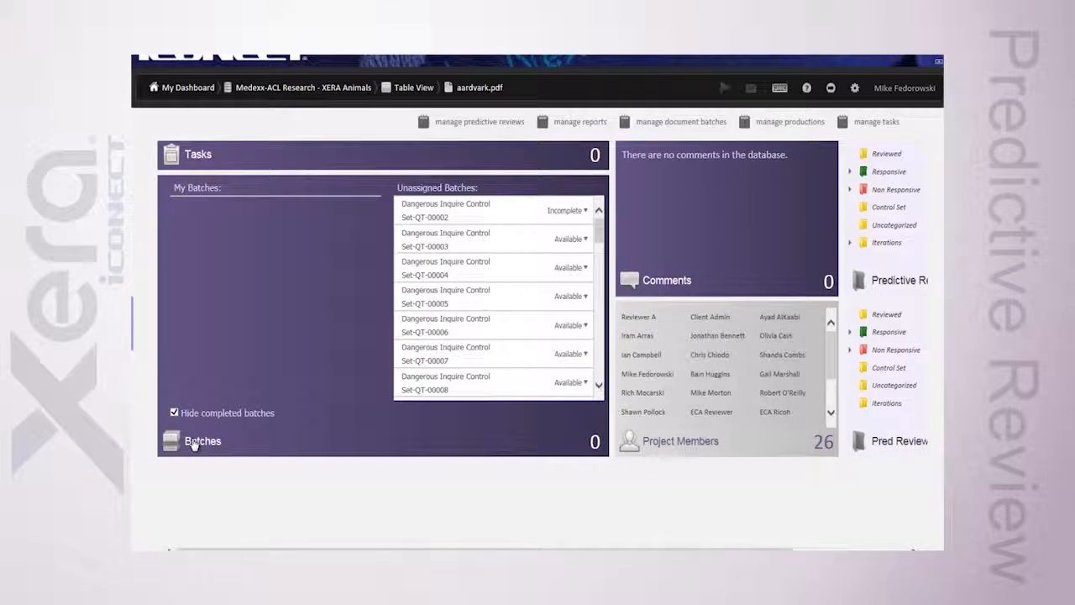
click(425, 224)
drag(430, 223, 445, 331)
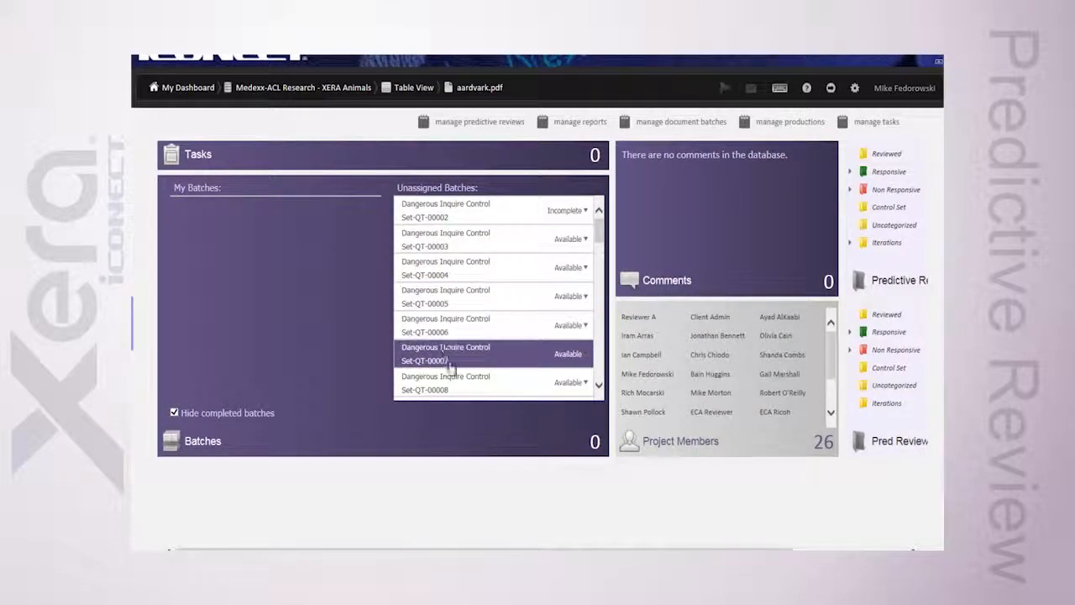
scroll(451, 369, down, 1)
click(451, 357)
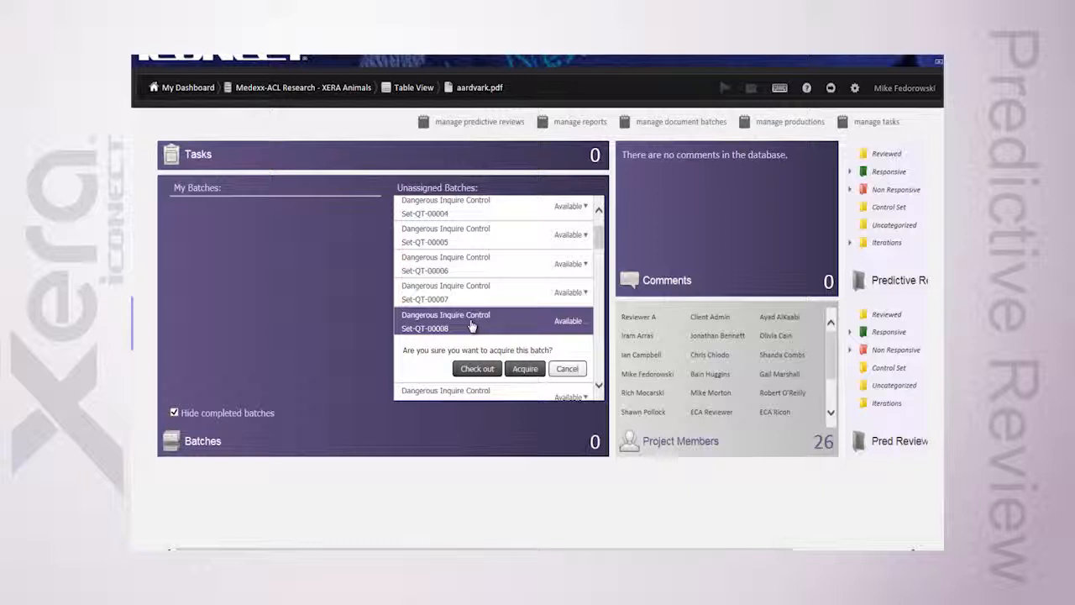
click(479, 370)
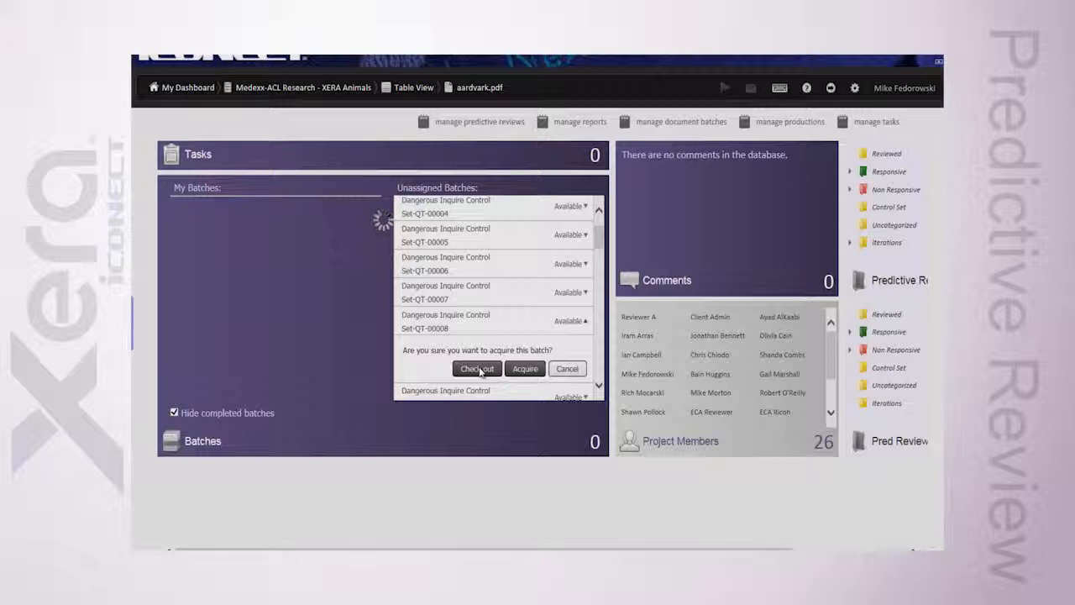
click(477, 369)
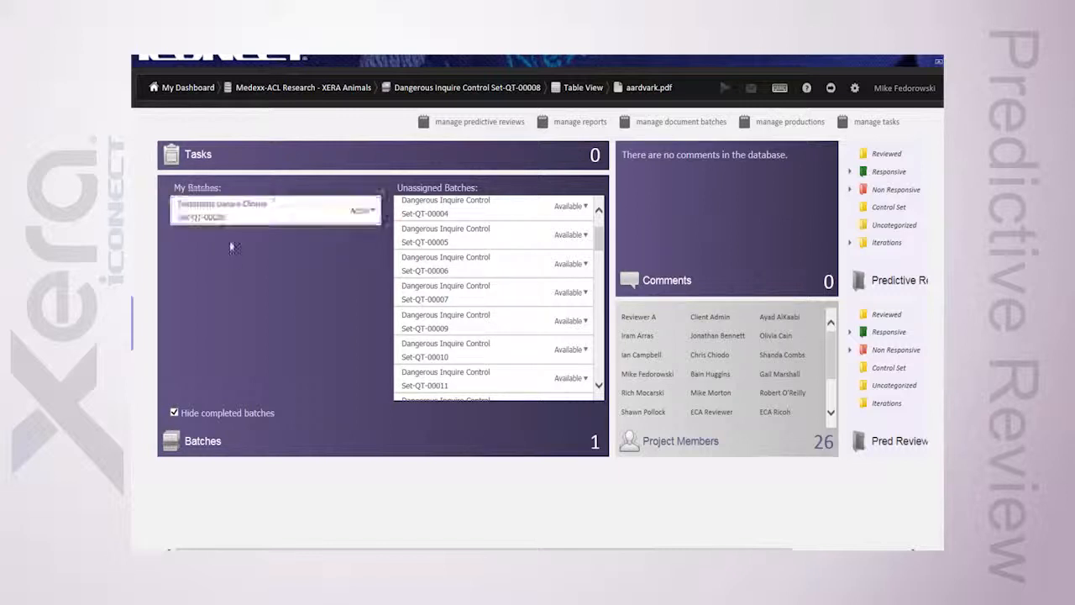
click(204, 440)
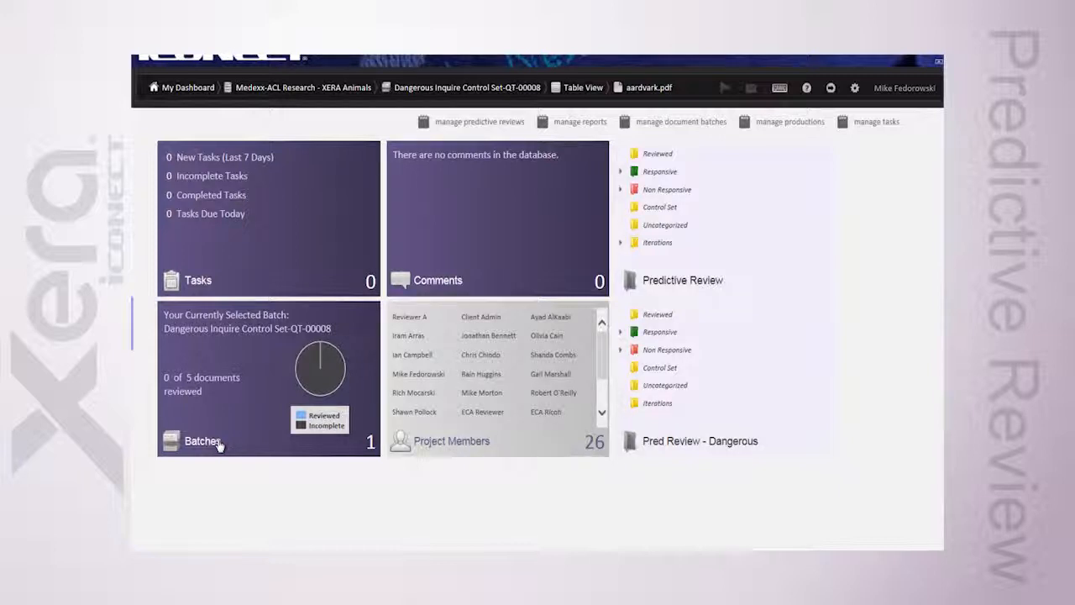
click(217, 443)
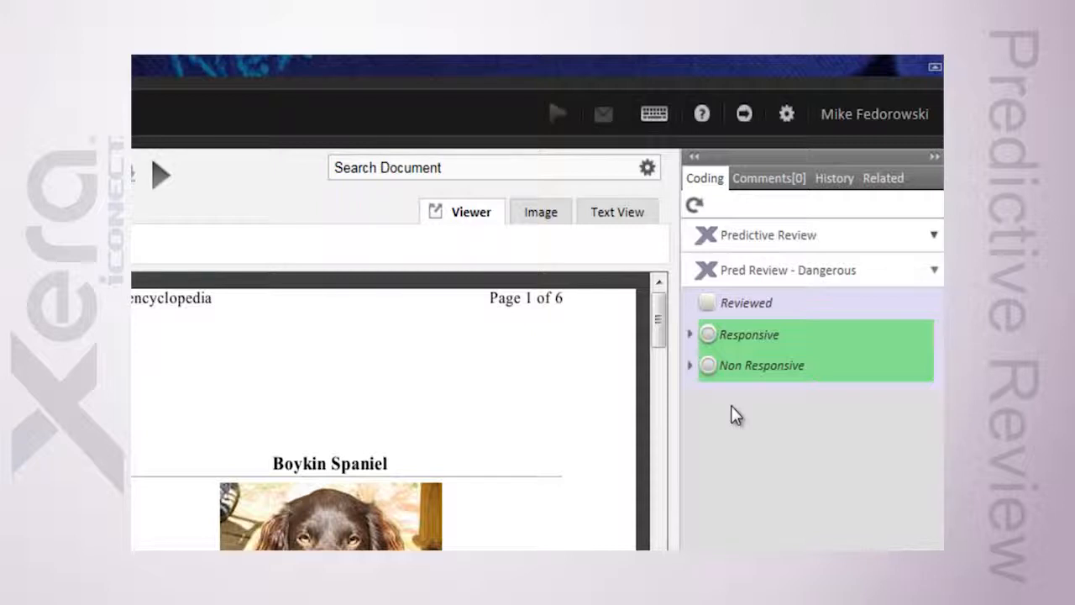
Code Boykin_Spaniel.pdf as Non Responsive under Pred Review - Dangerous and expand the Predictive Review coding.
click(710, 367)
click(760, 237)
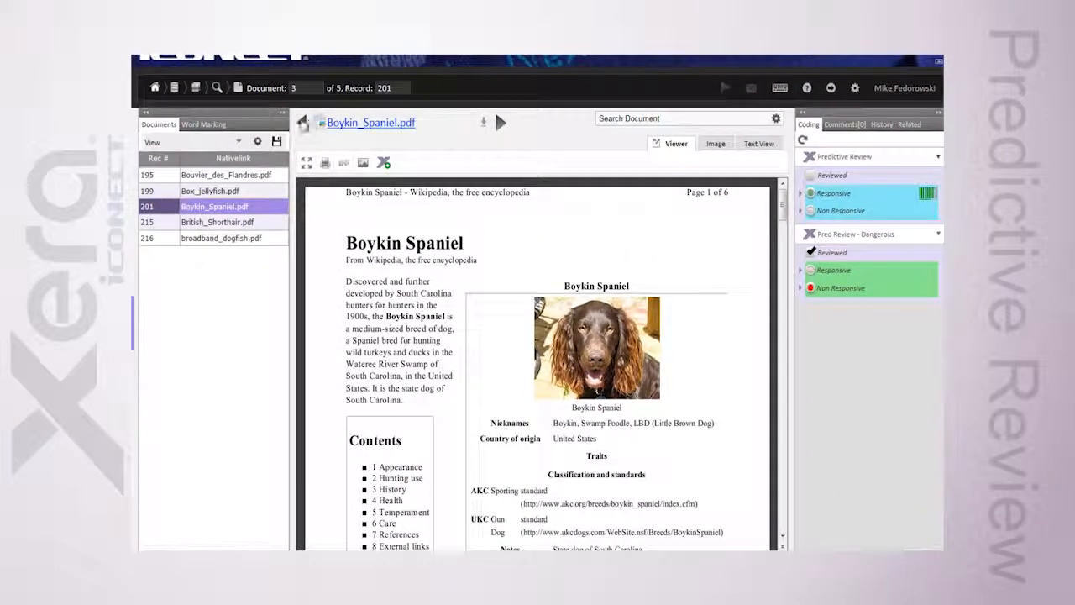
Go to Box_jellyfish.pdf, collapse the Pred Review - Dangerous coding, and inspect the score indicator under Predictive Review.
click(301, 123)
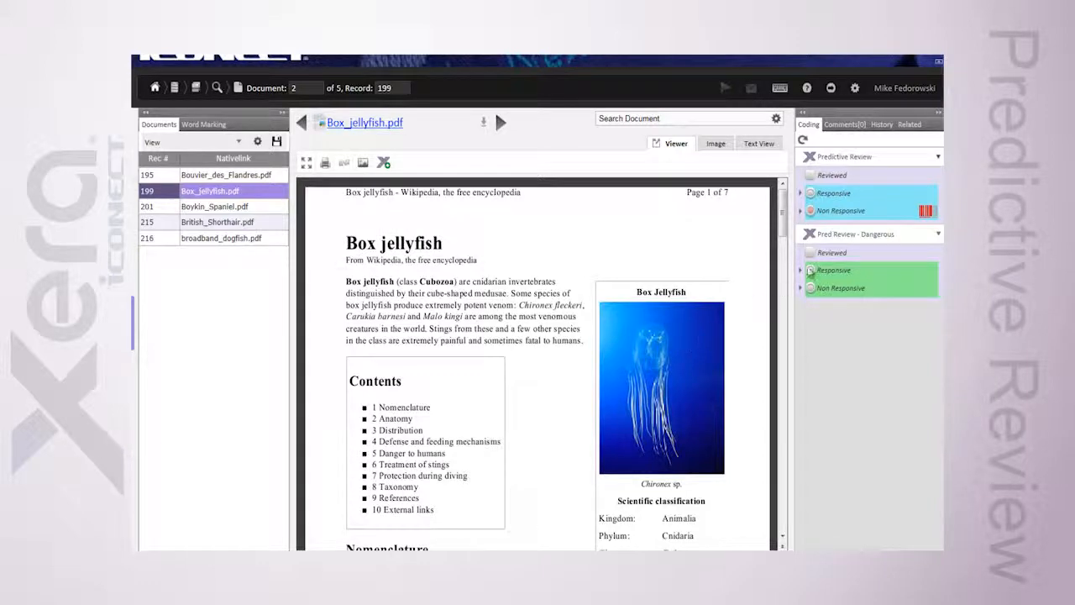
click(835, 235)
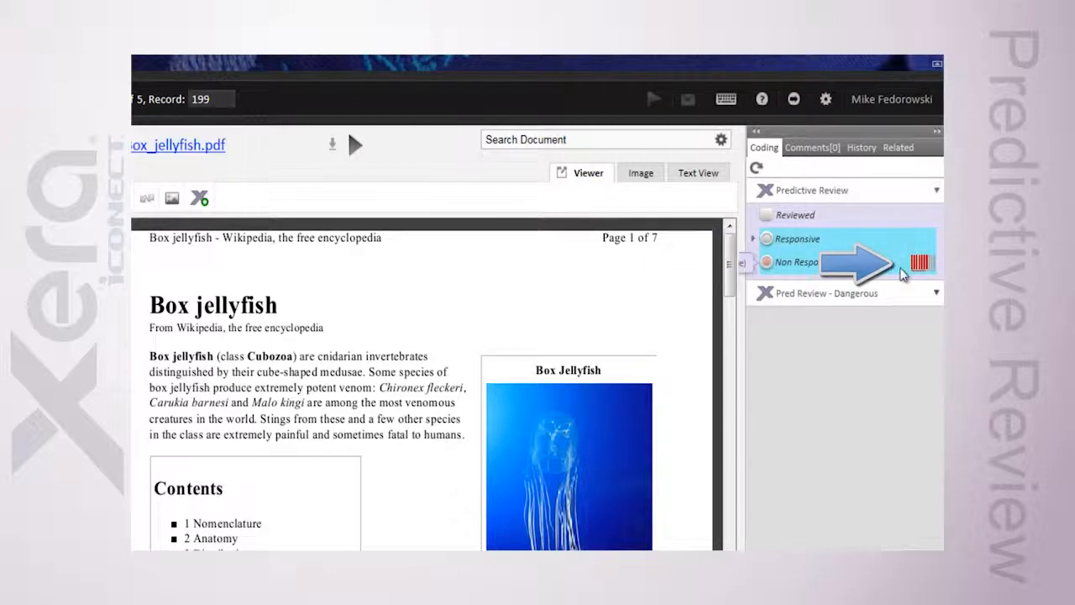
mouse_move(922, 266)
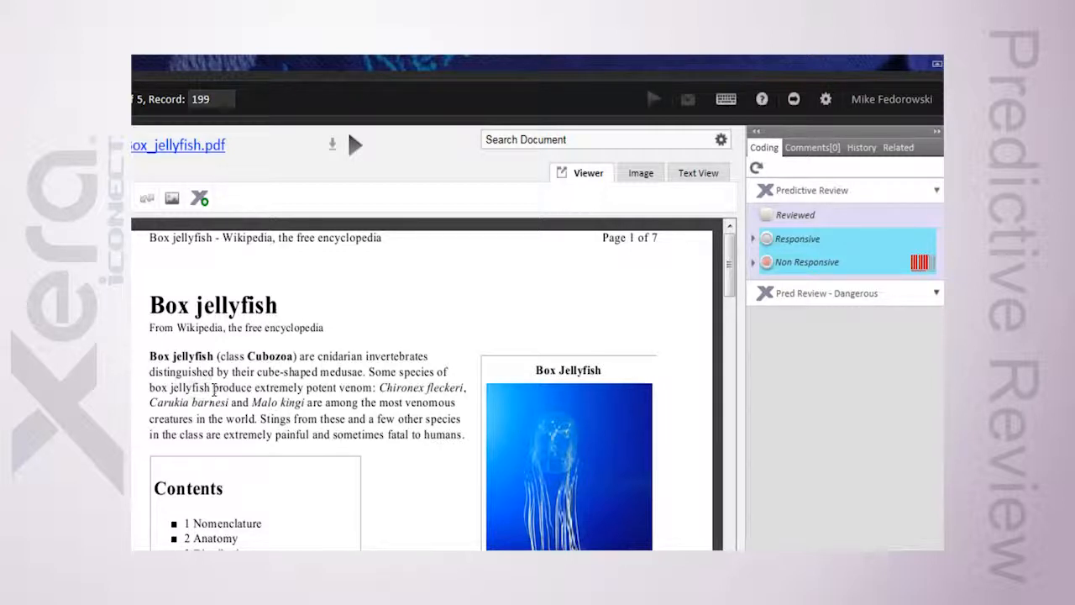
Examine the Box jellyfish passages on venom and painful stings against the document's Non Responsive coding.
drag(159, 387, 360, 387)
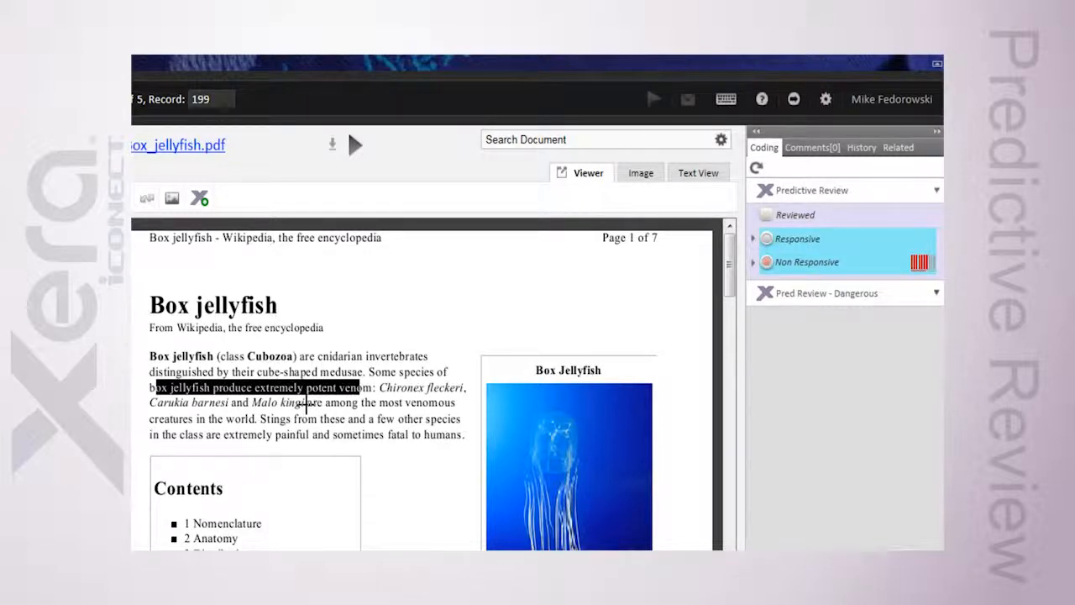
click(306, 406)
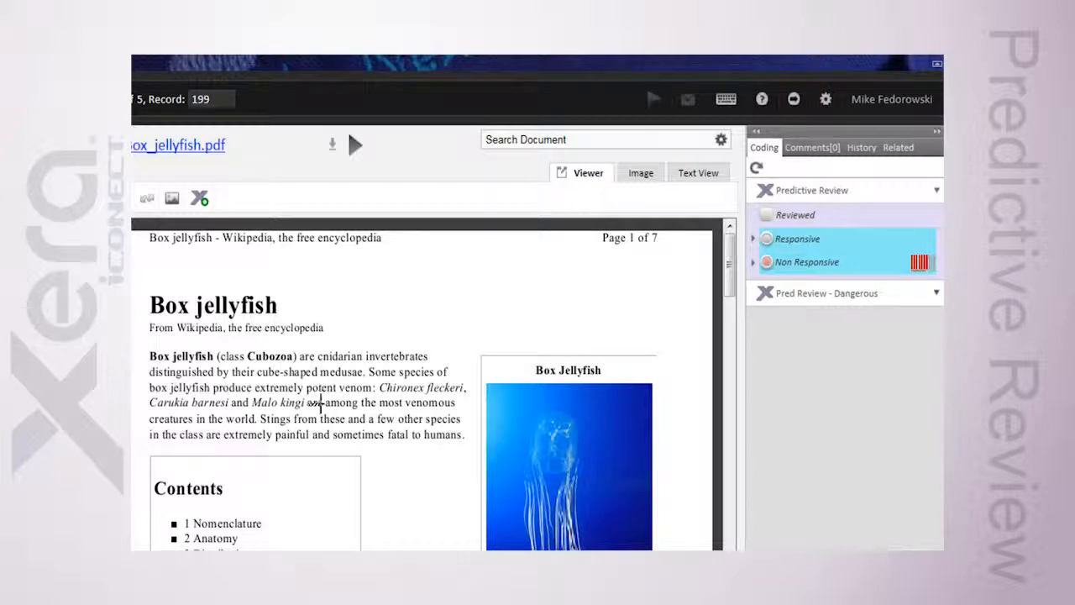
drag(326, 402, 463, 434)
click(404, 427)
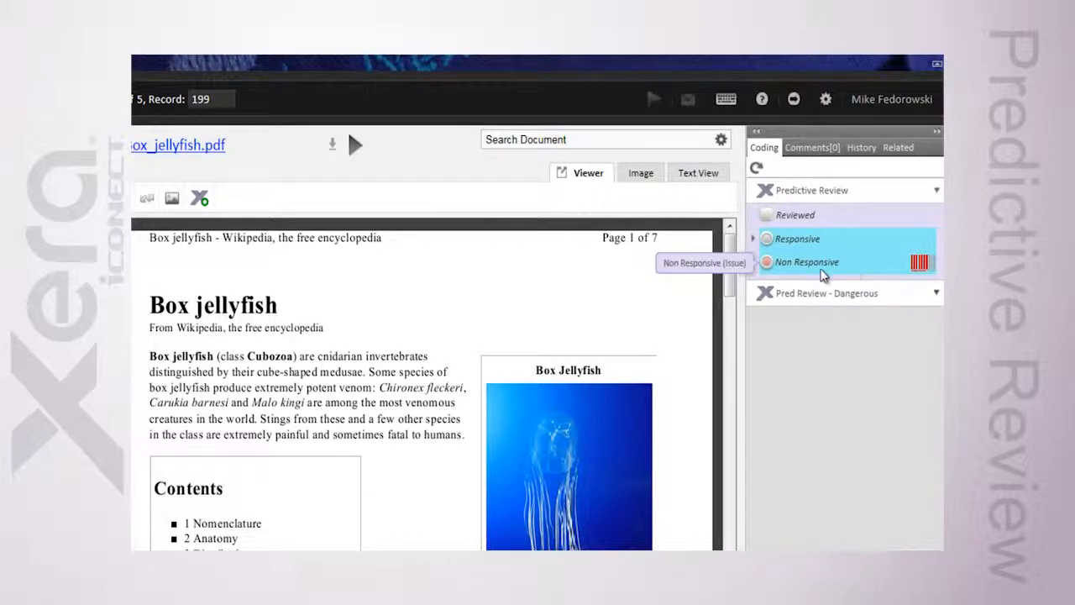
click(767, 263)
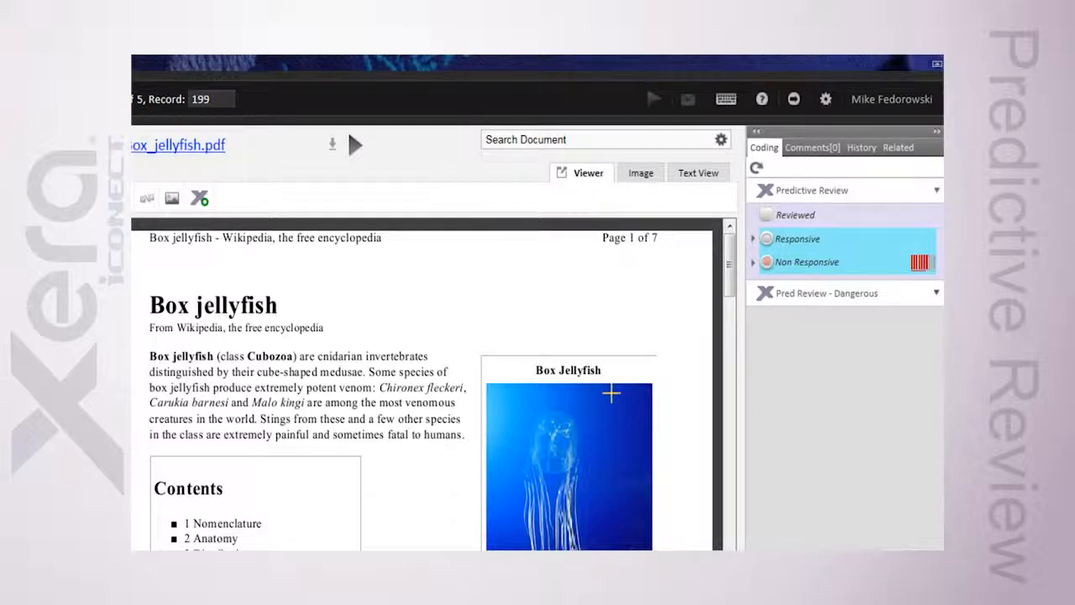
click(811, 294)
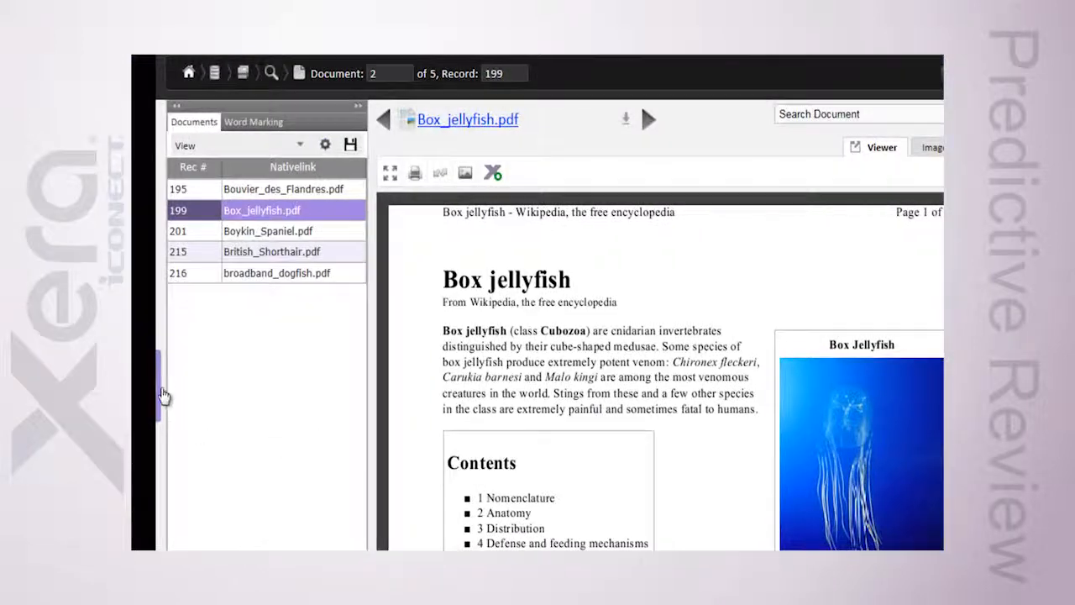
Leave the document for the batch's search results, open the Xmplar Custom Find Similar list, and select Good Pet.
click(163, 393)
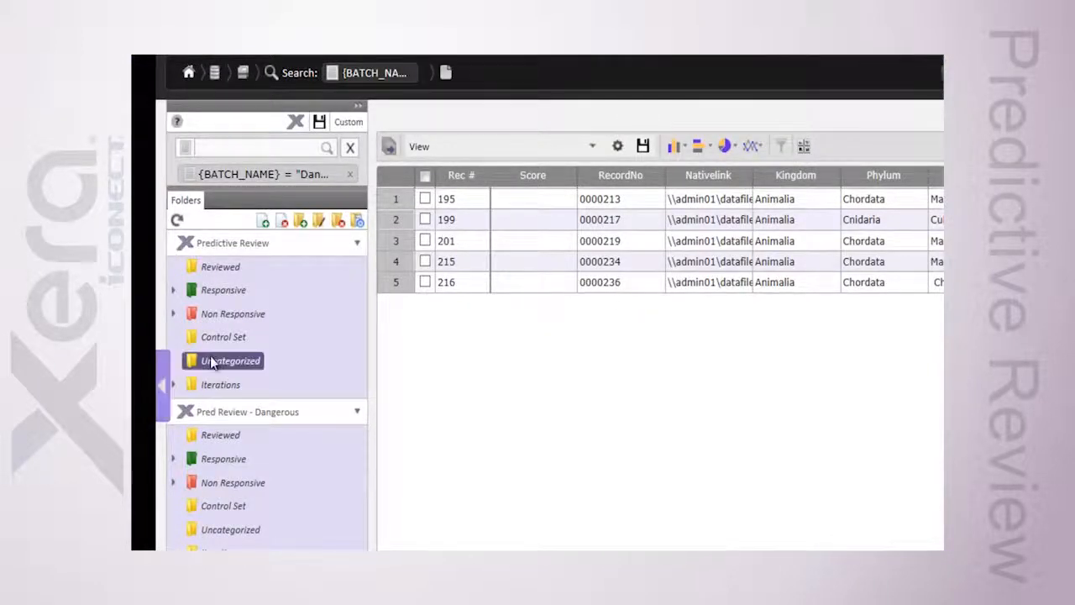
click(296, 125)
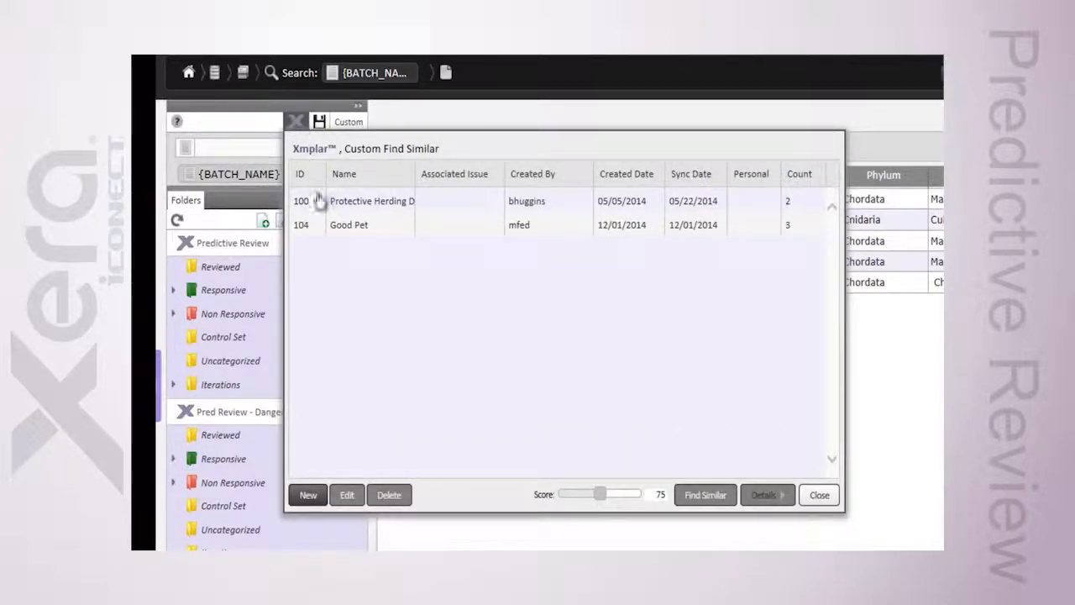
click(356, 225)
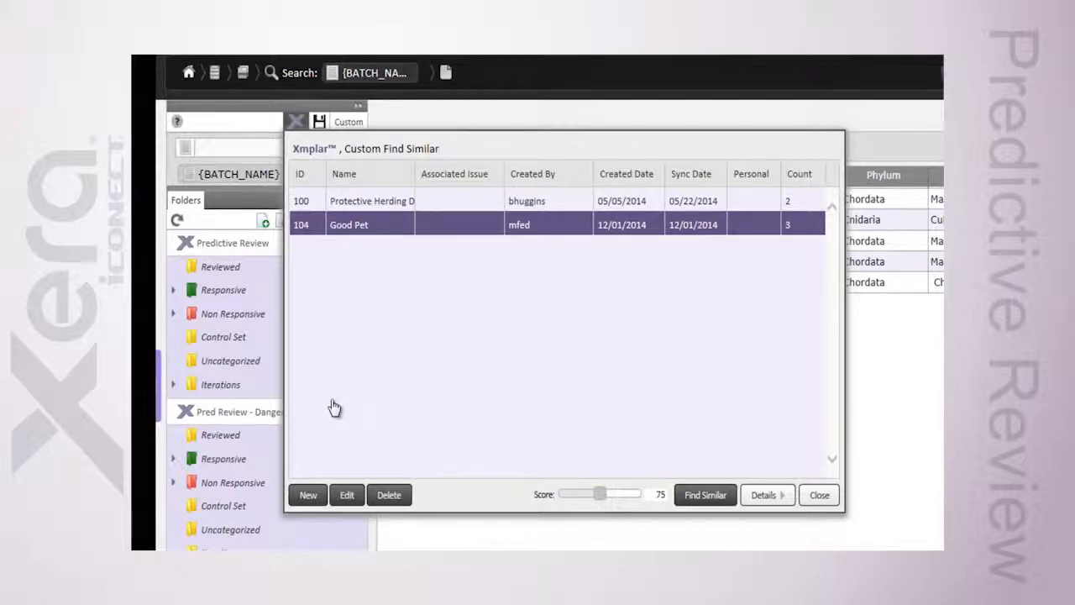
Examine the New Xmplar form and the review panels offered for its associated issue, and cancel the form.
click(308, 496)
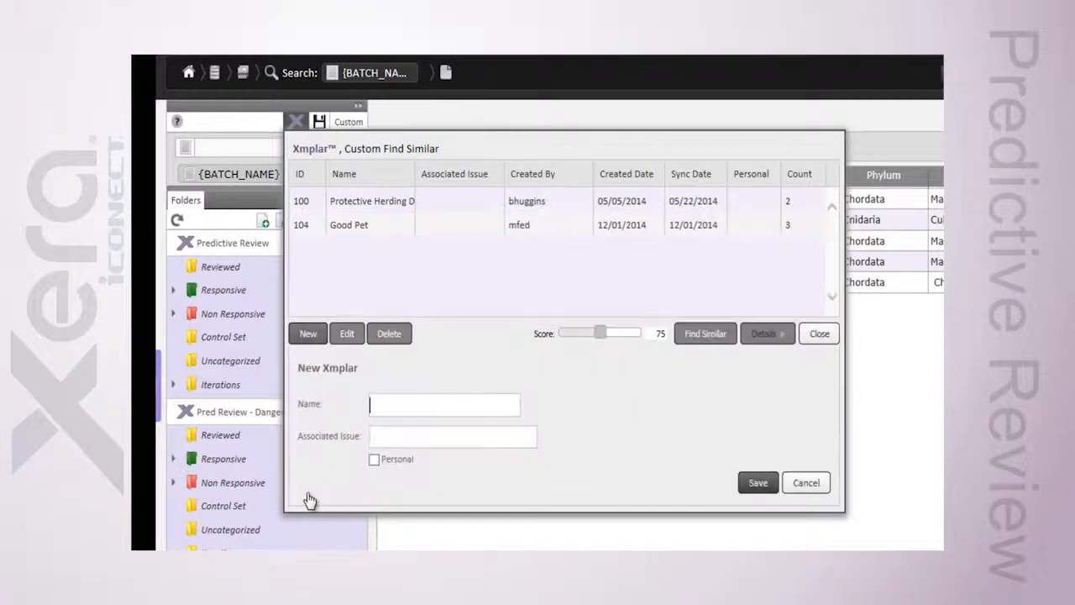
click(399, 438)
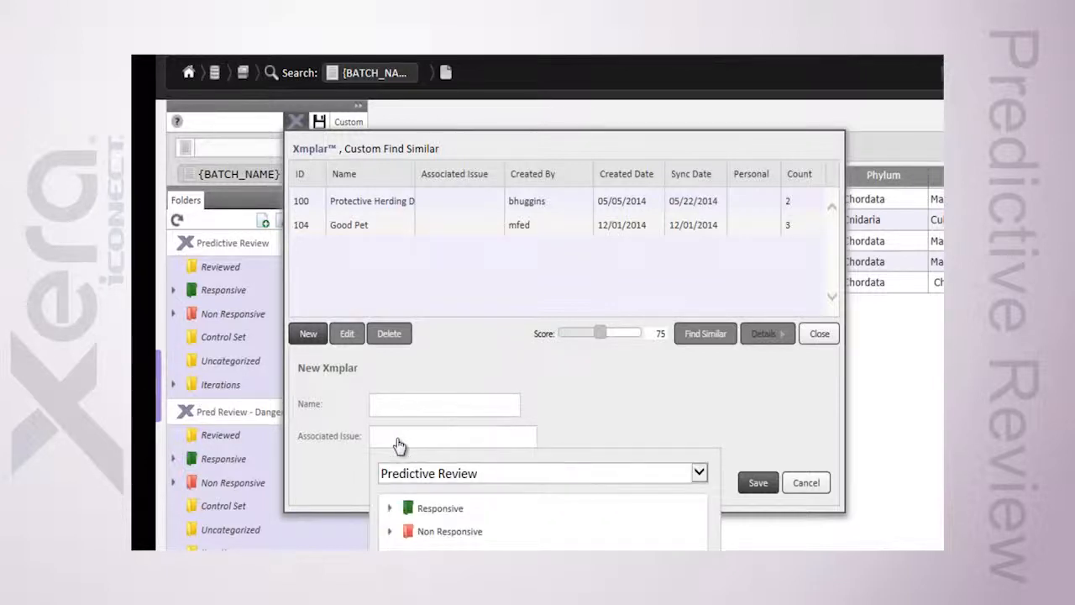
click(426, 475)
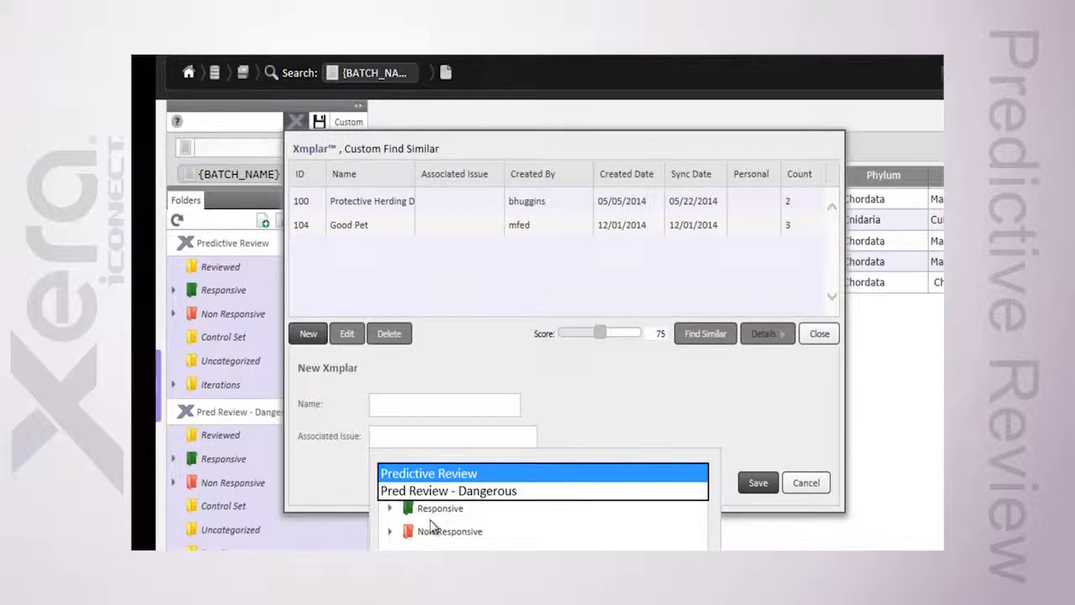
click(560, 419)
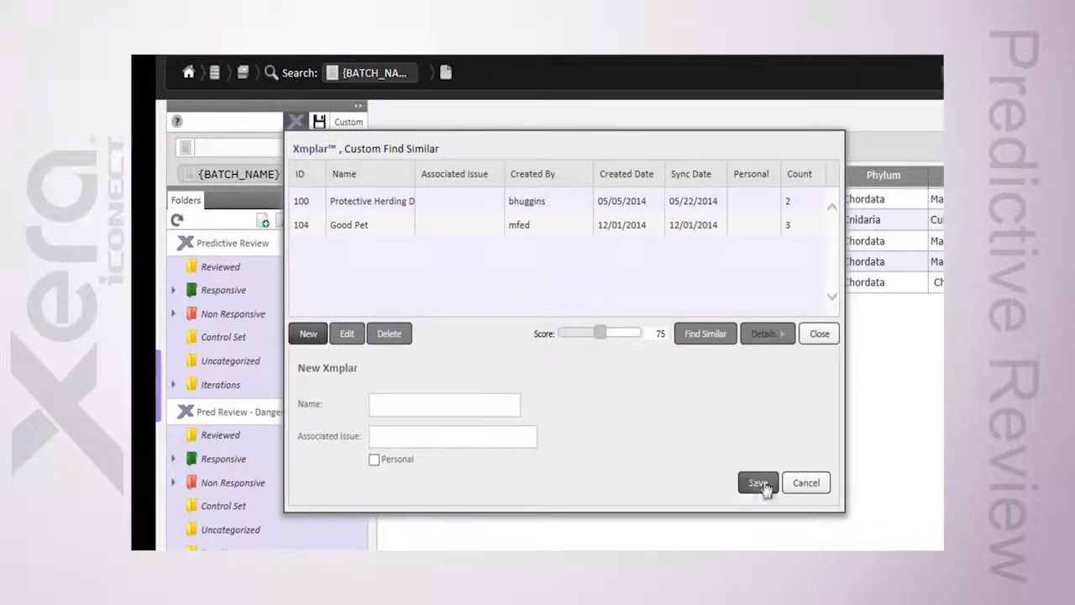
click(804, 484)
Open the details of the Good Pet Xmplar and examine its example passages on dog temperament.
click(359, 230)
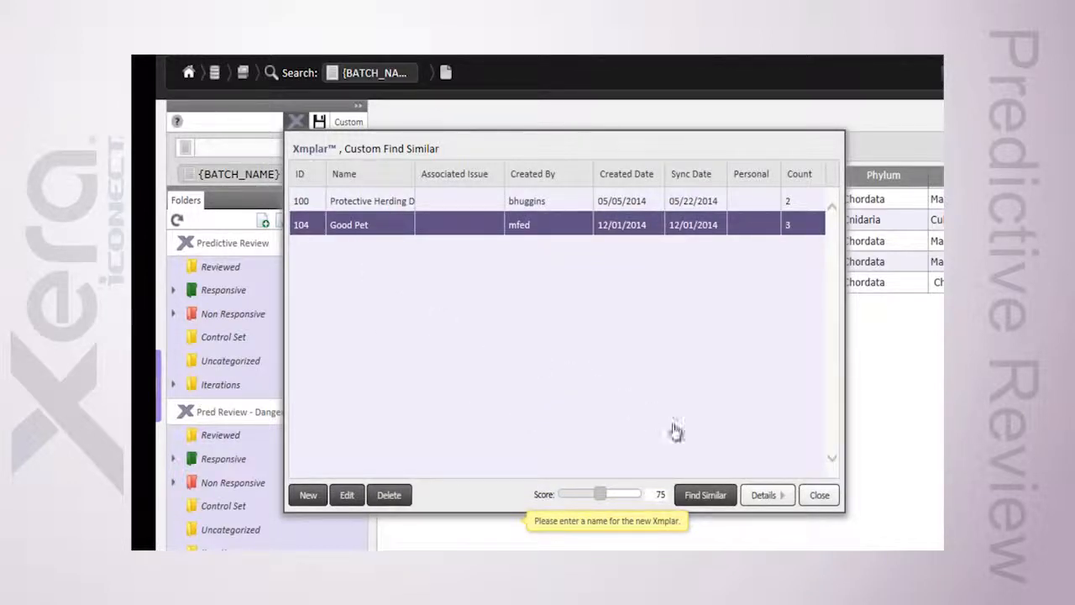
click(770, 496)
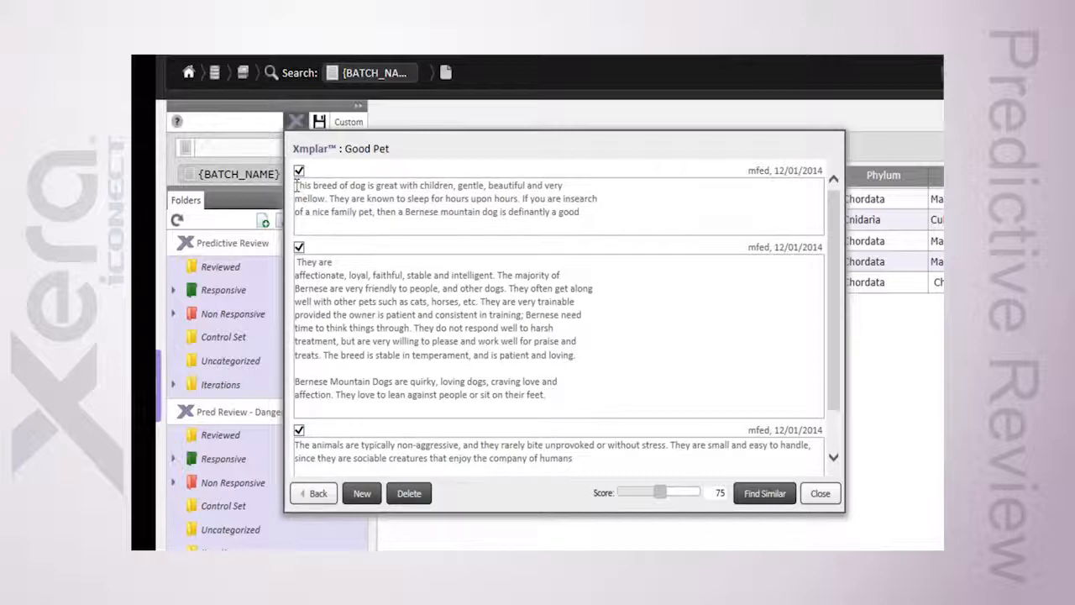
drag(296, 186, 565, 213)
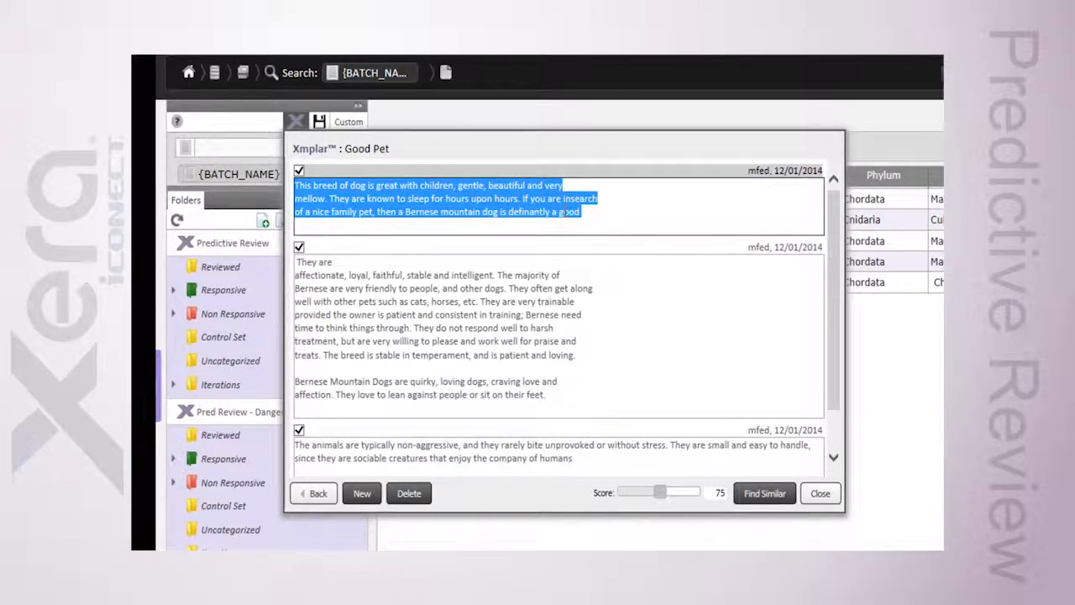
click(420, 367)
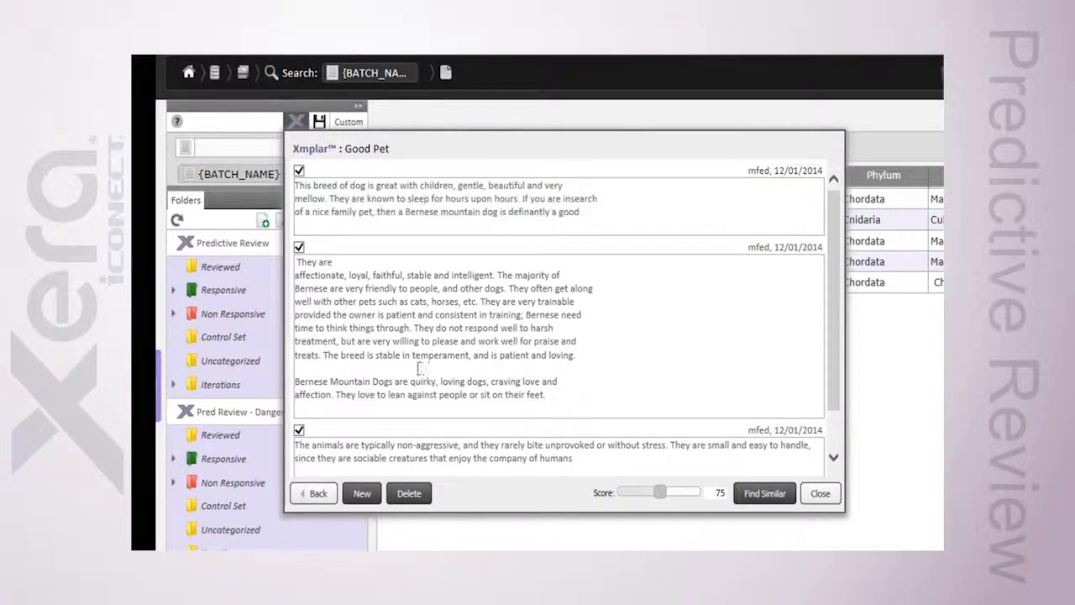
drag(394, 381, 552, 398)
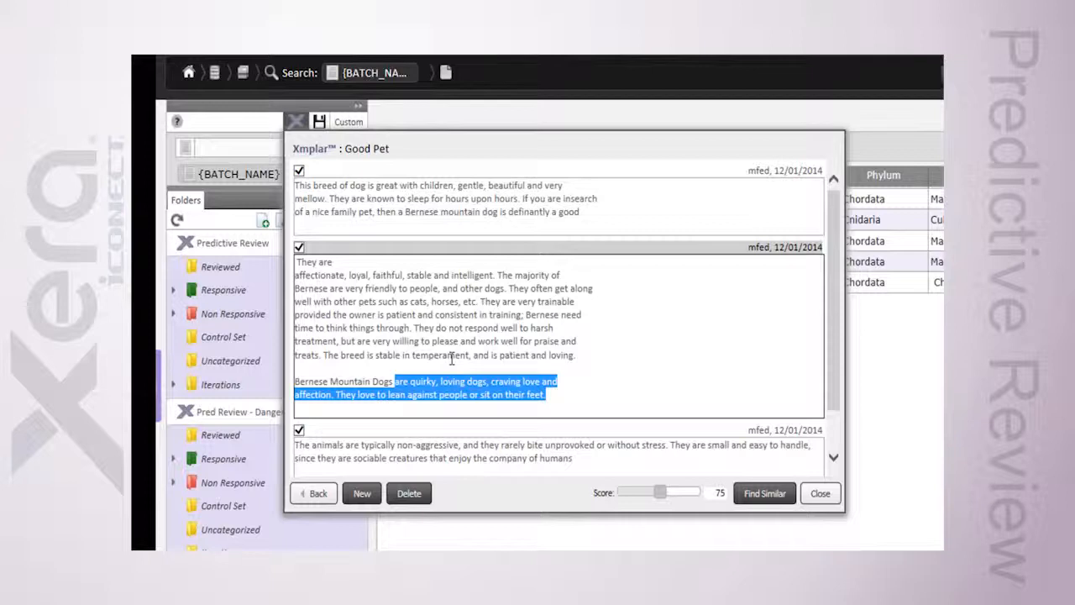
click(641, 324)
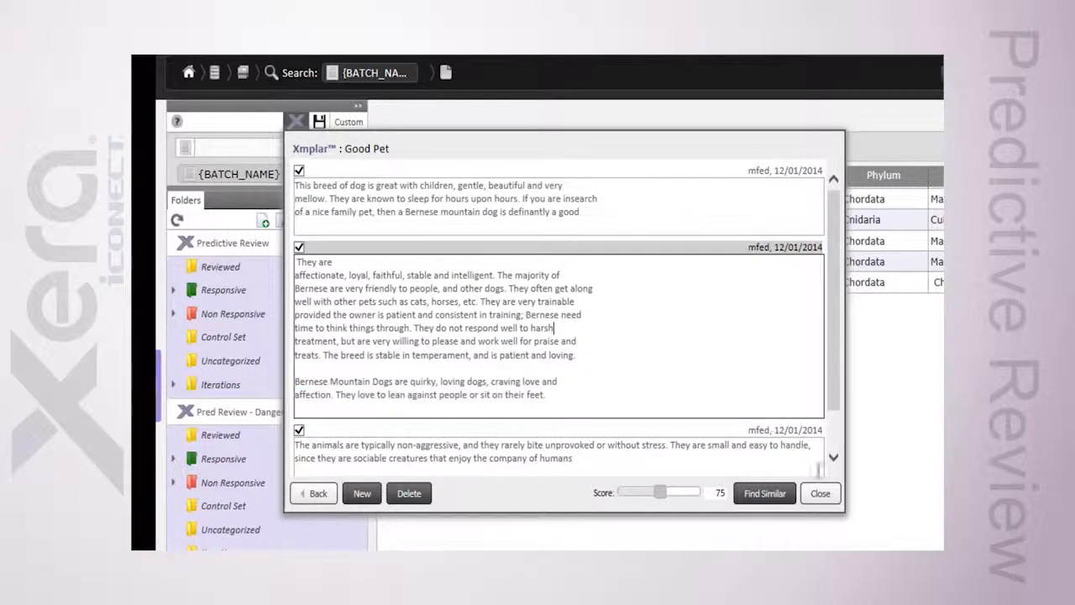
Close the Xmplar details and view the Xmplars available for adding text from Box_jellyfish.pdf.
click(820, 494)
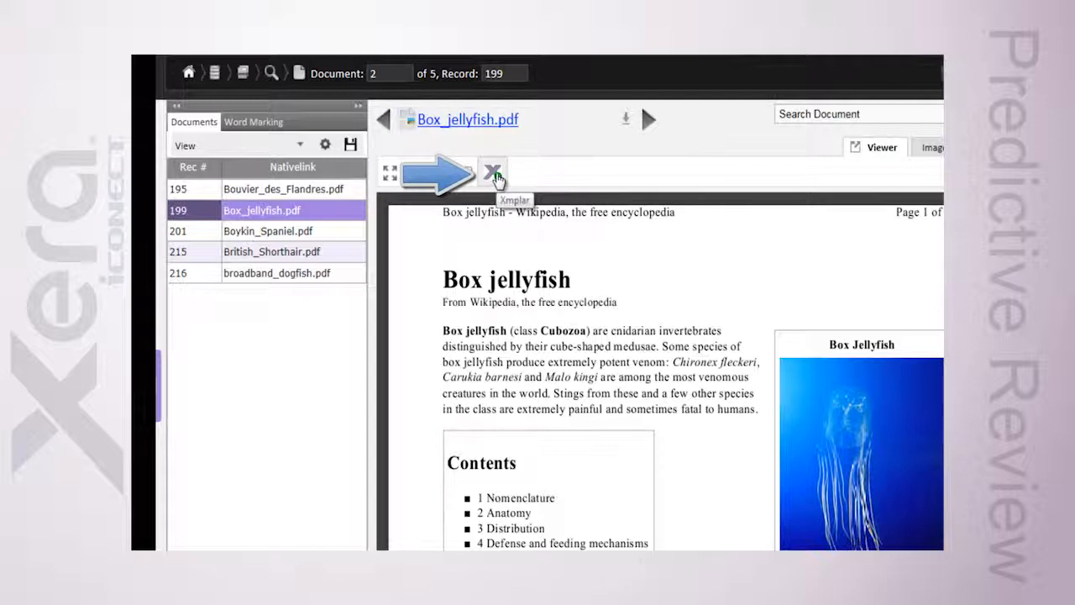
click(495, 175)
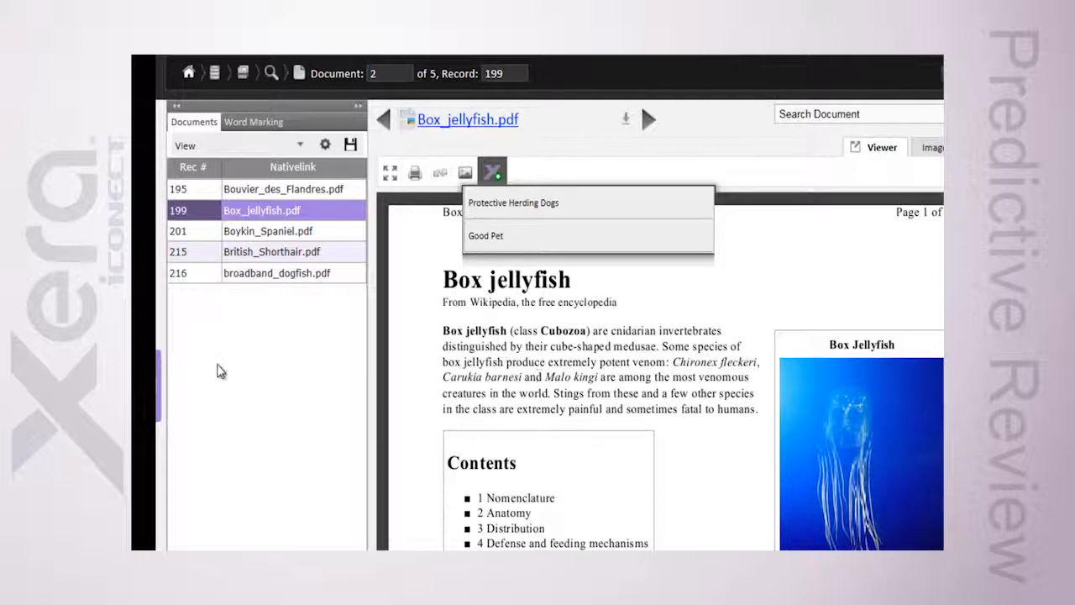
click(159, 388)
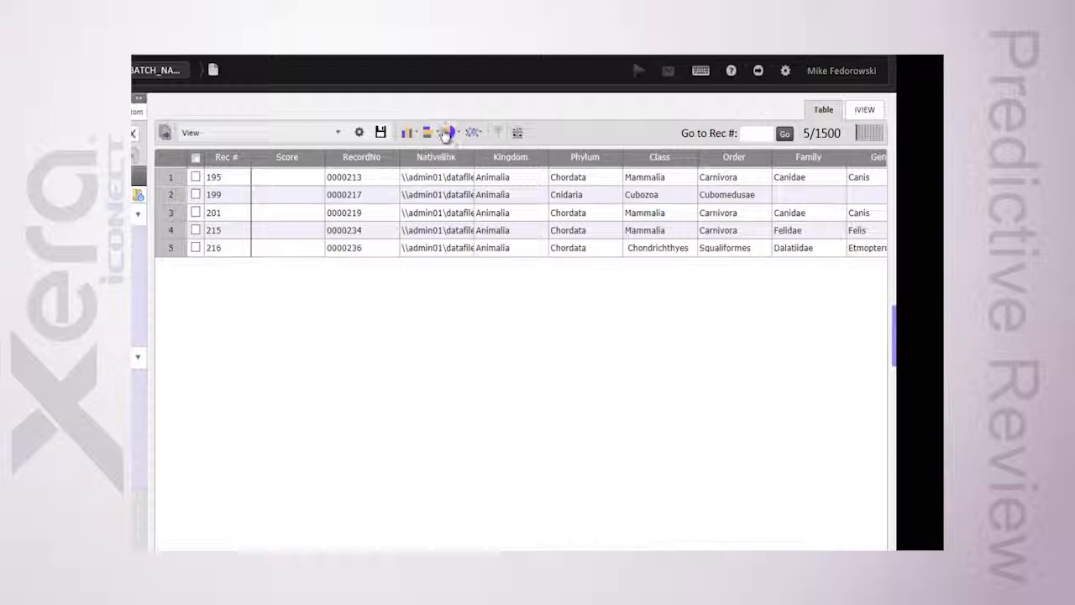
Switch the batch results to iVIEW and choose Predictive Review Statistics as the chart data type.
click(865, 110)
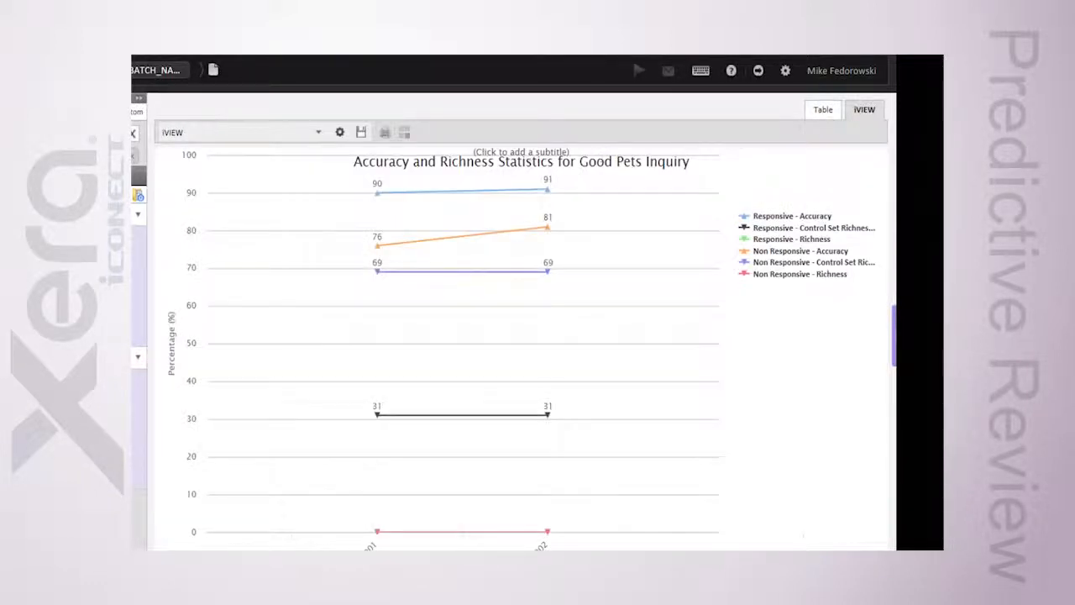
click(339, 132)
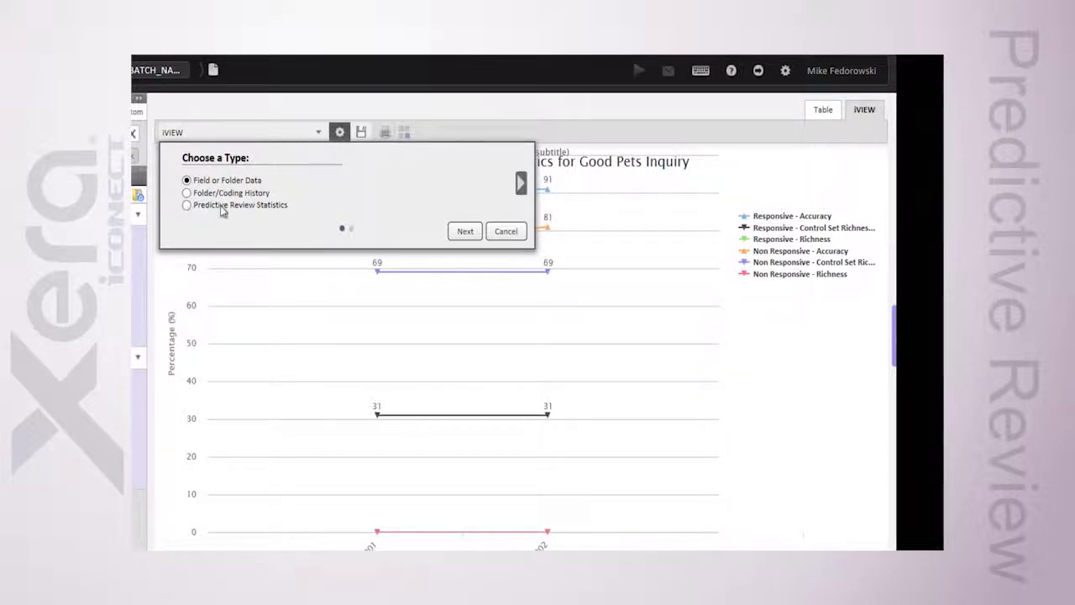
click(186, 205)
click(520, 182)
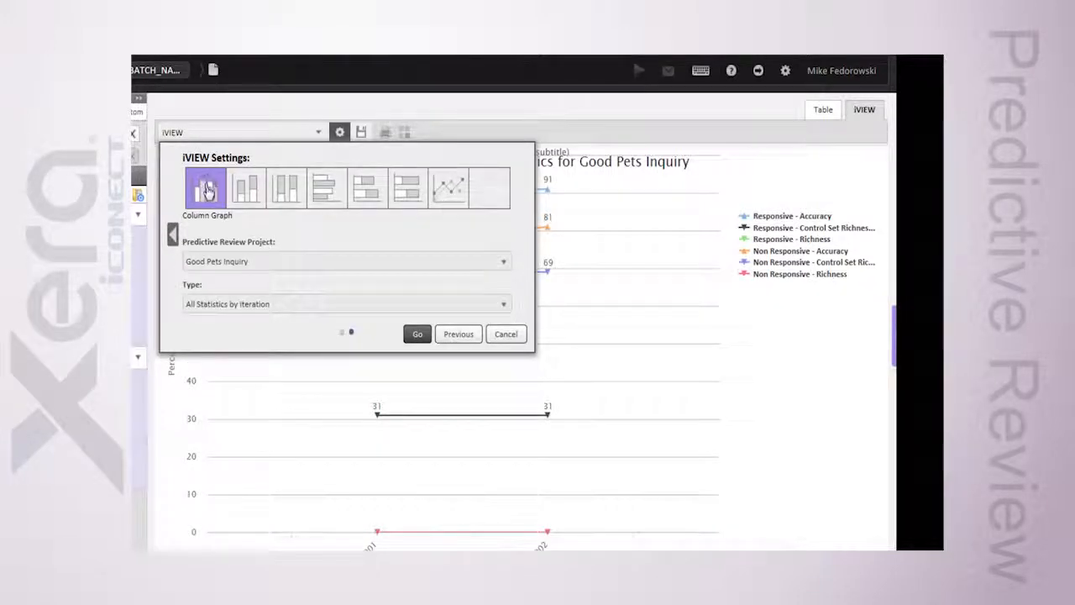
Generate a column graph of Precision, Recall & F1 by Iteration for the Good Pets Inquiry project.
click(235, 265)
click(236, 268)
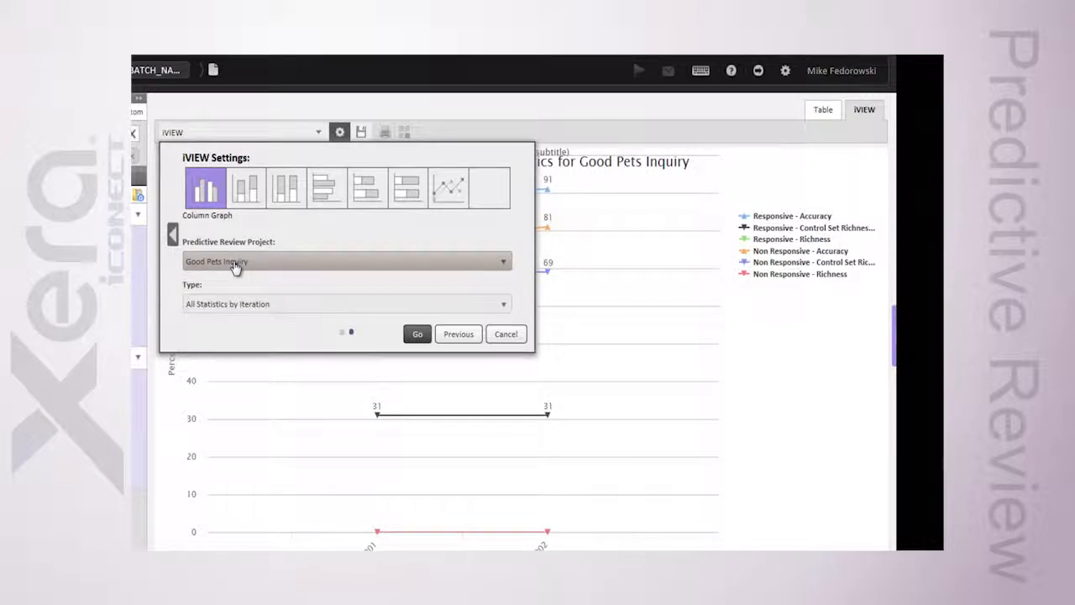
click(235, 265)
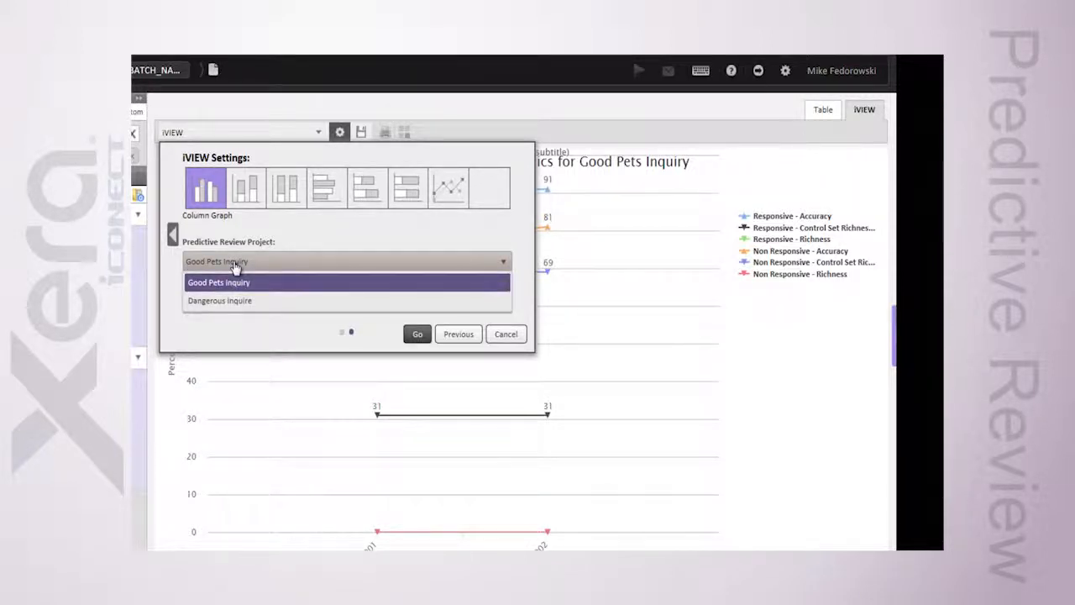
click(236, 234)
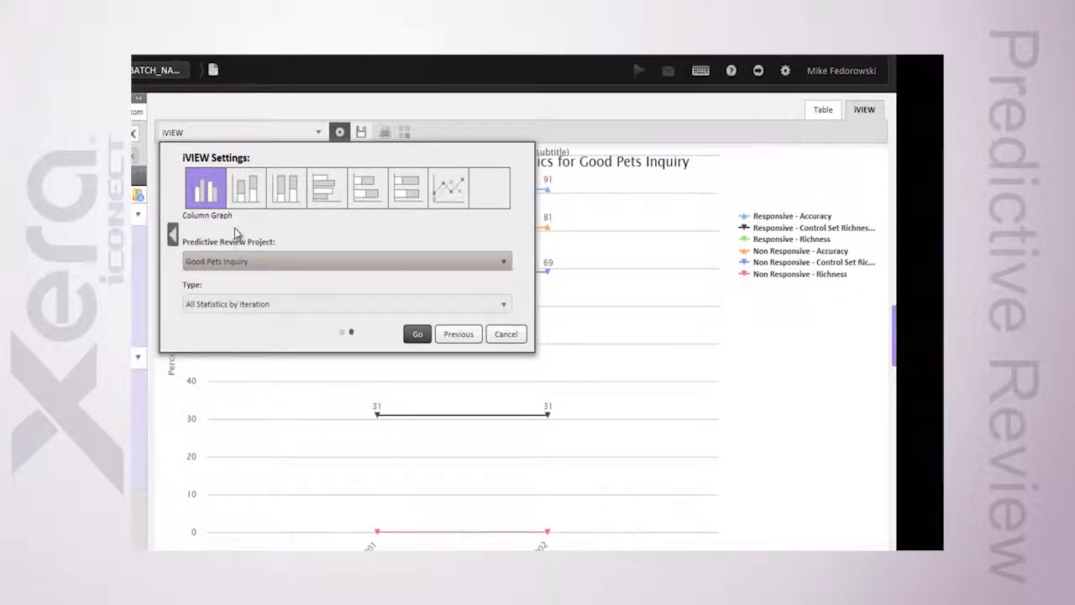
click(235, 306)
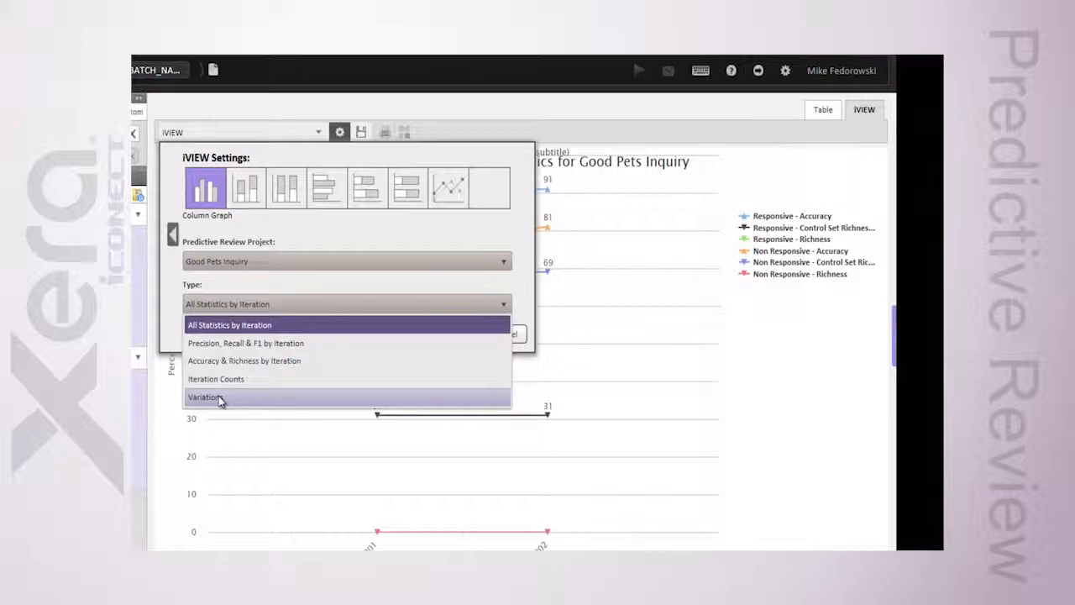
click(238, 346)
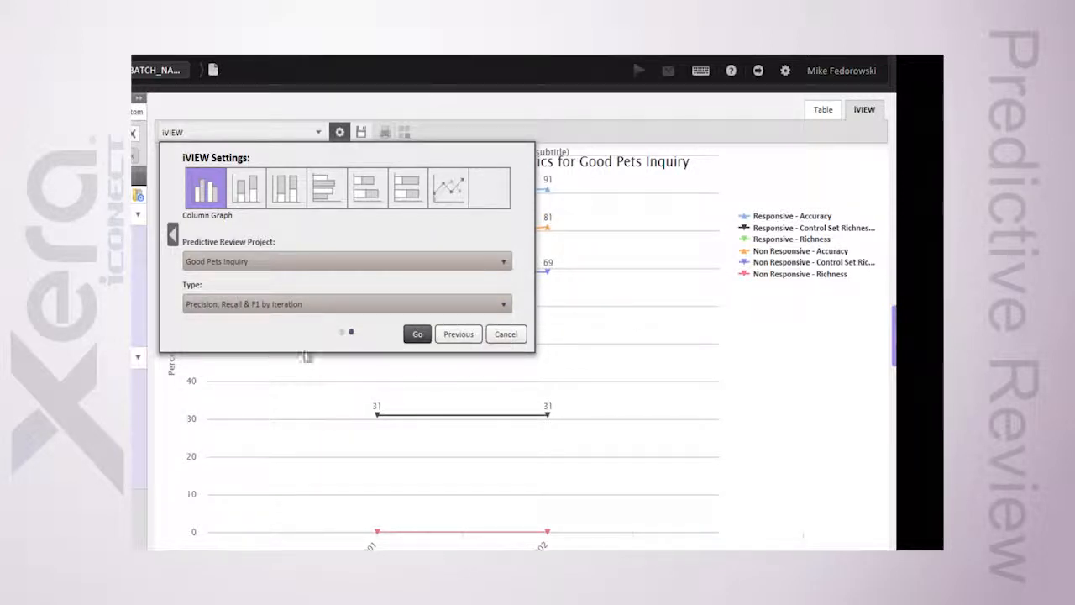
click(415, 335)
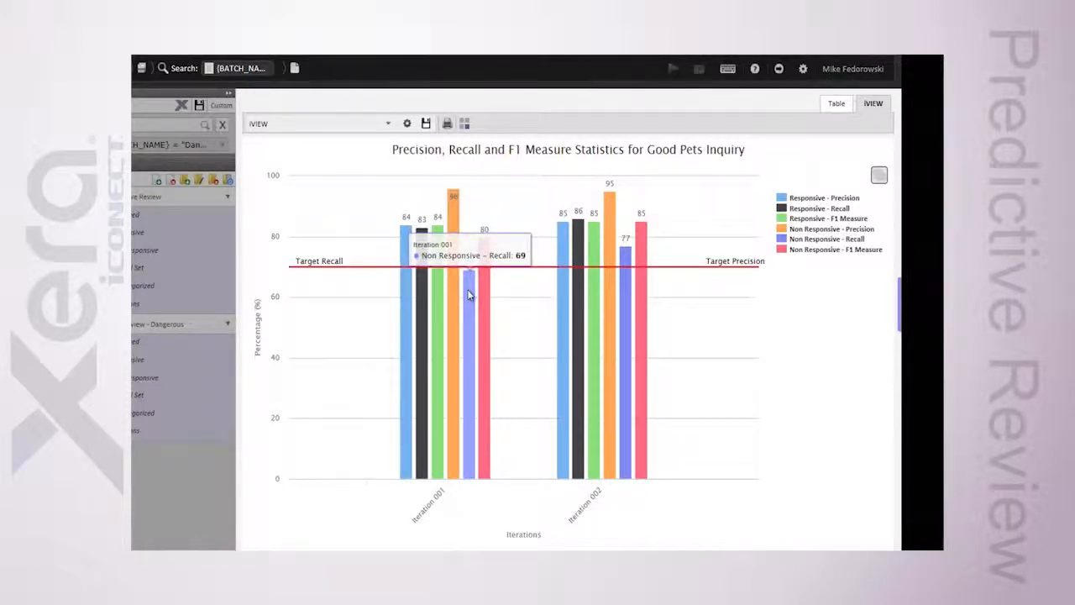
Reduce the chart to the Responsive and Non Responsive Precision series by hiding the Recall and F1 Measure series.
click(808, 208)
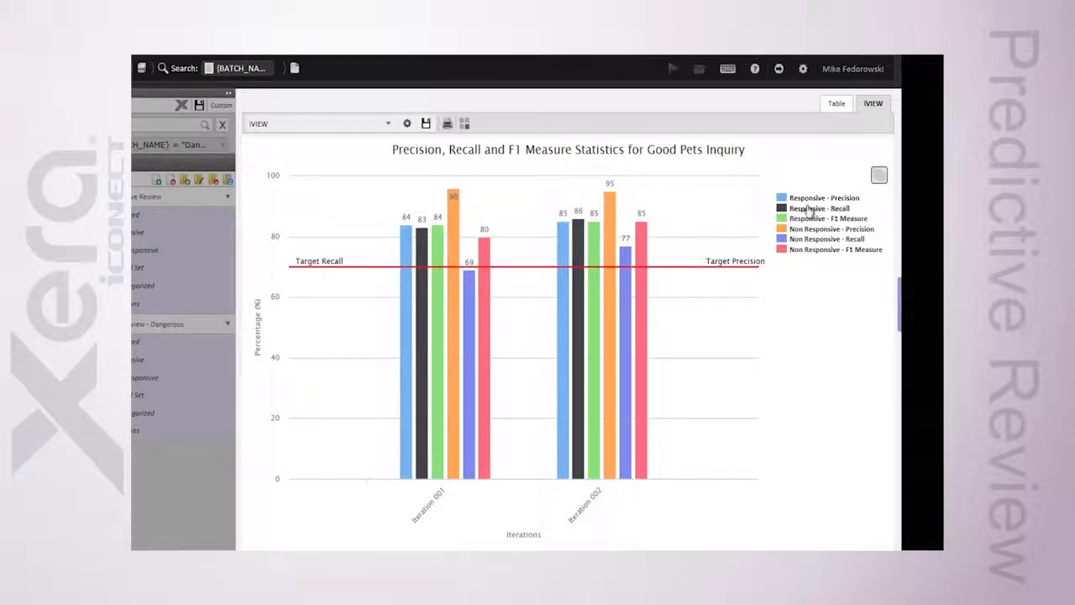
click(811, 230)
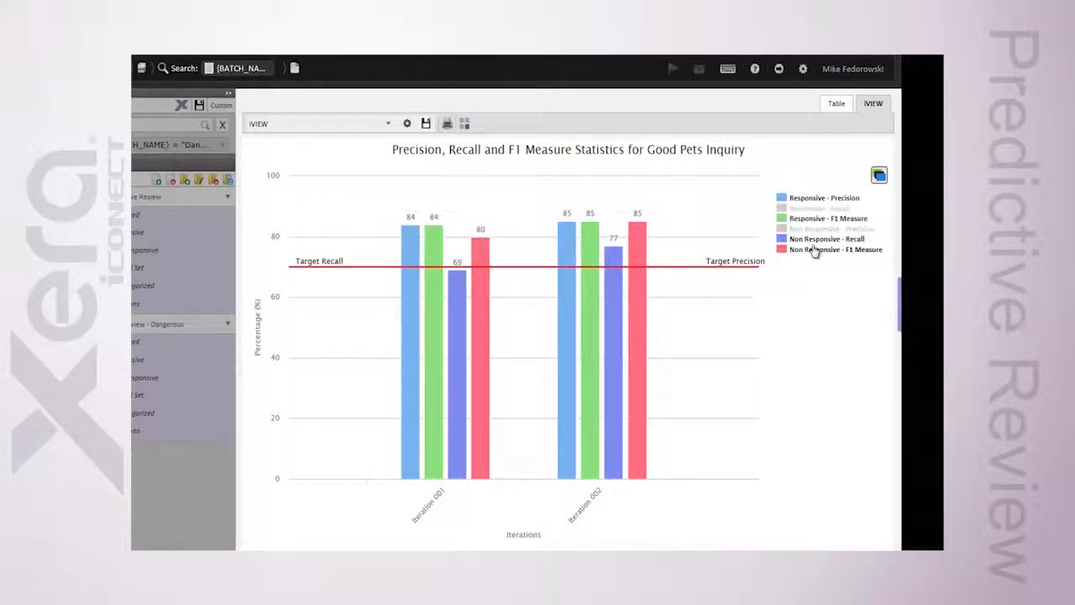
click(811, 228)
click(813, 240)
click(815, 249)
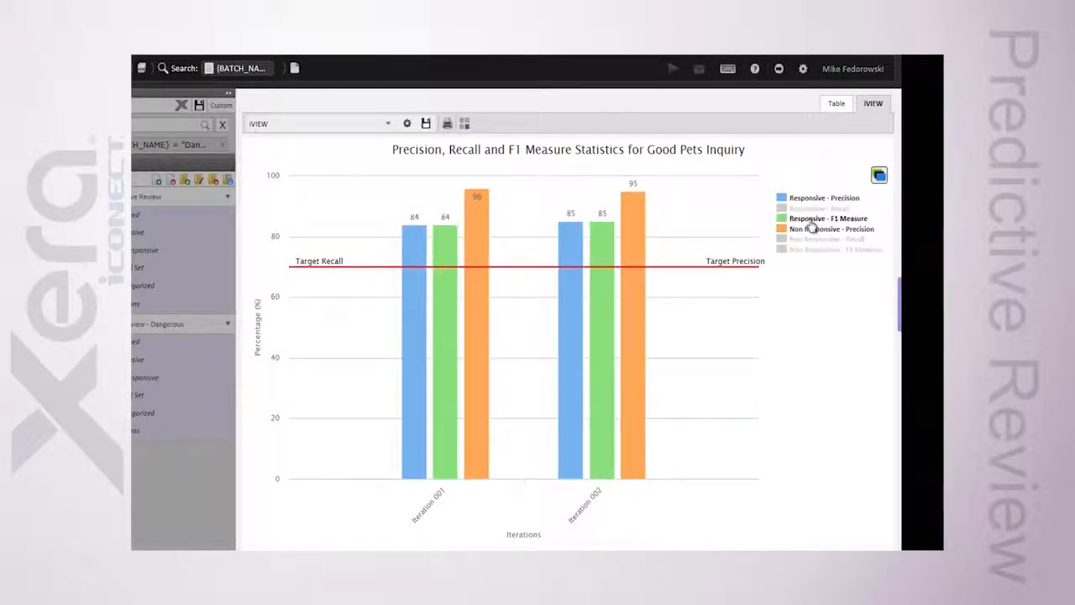
click(811, 220)
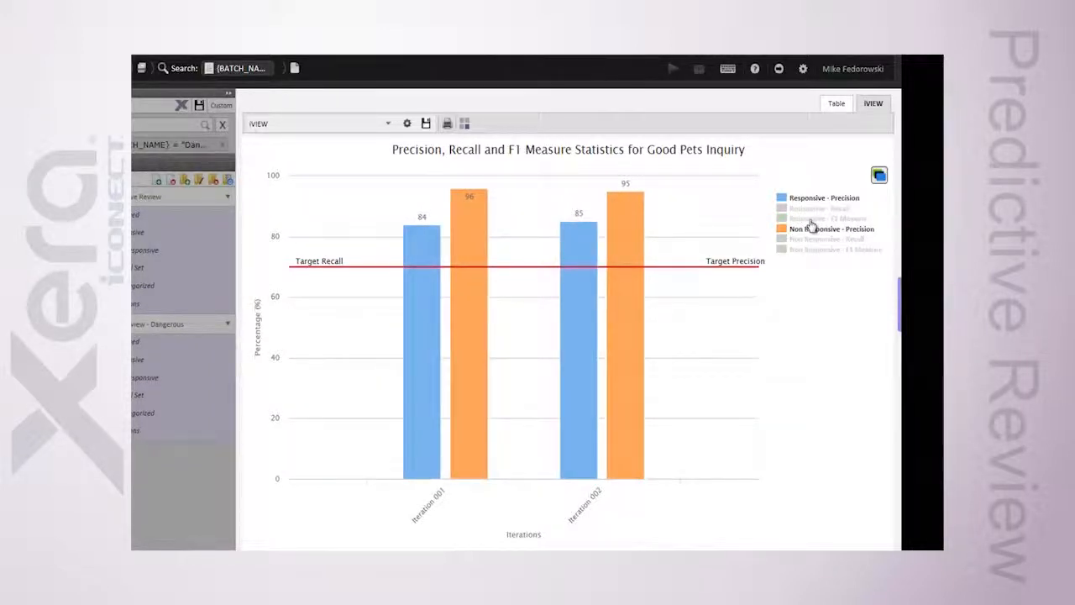
Restore the hidden Recall and F1 Measure series for both Responsive and Non Responsive in the chart.
click(810, 218)
click(810, 208)
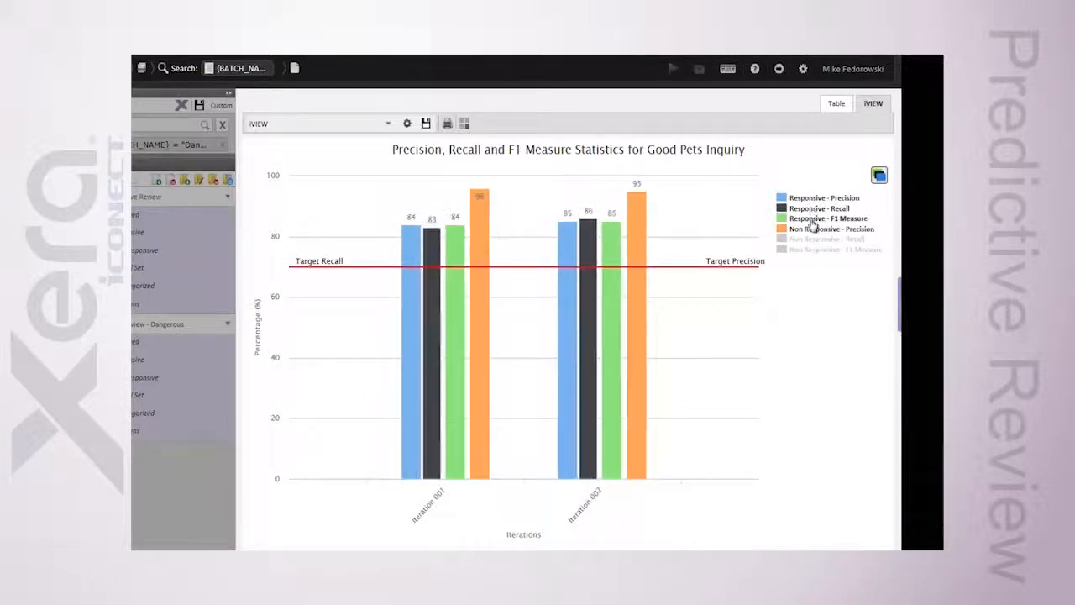
click(813, 240)
click(811, 249)
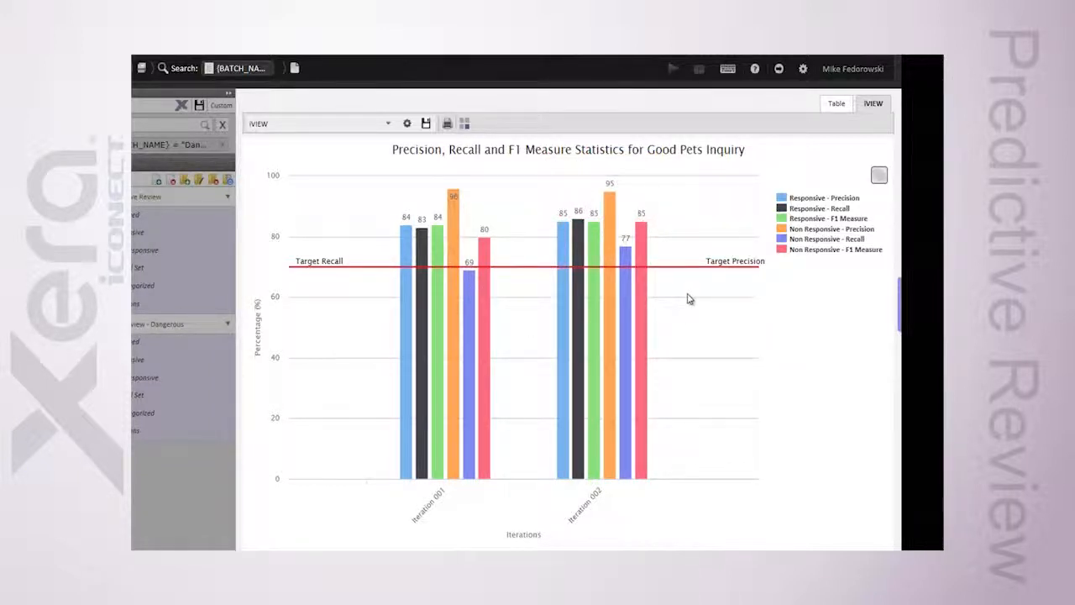
Change the iVIEW chart to a line graph of Iteration Counts for the Good Pets Inquiry project.
click(407, 125)
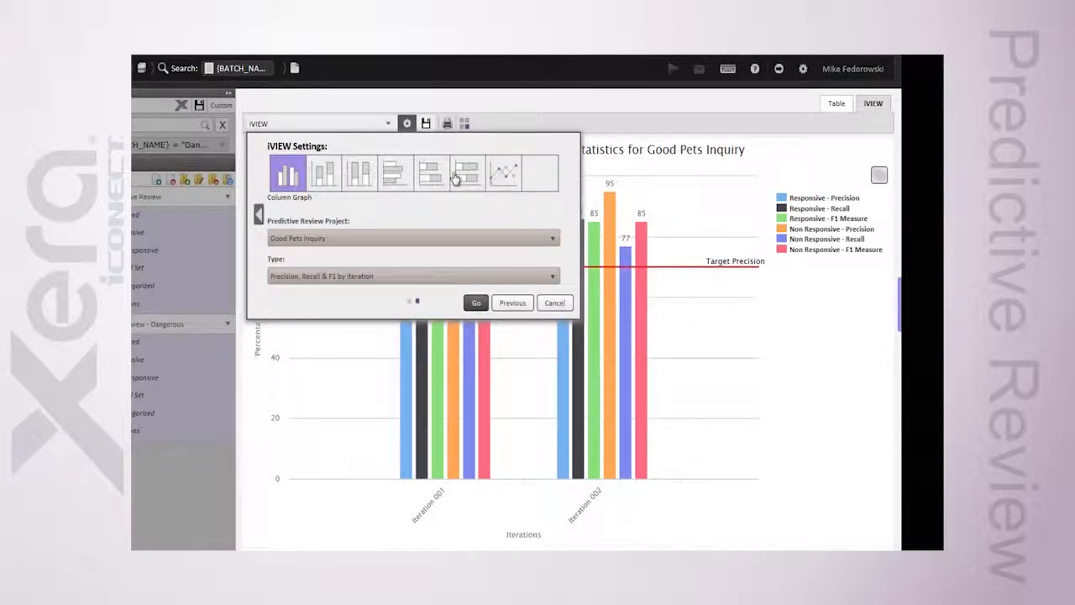
click(400, 279)
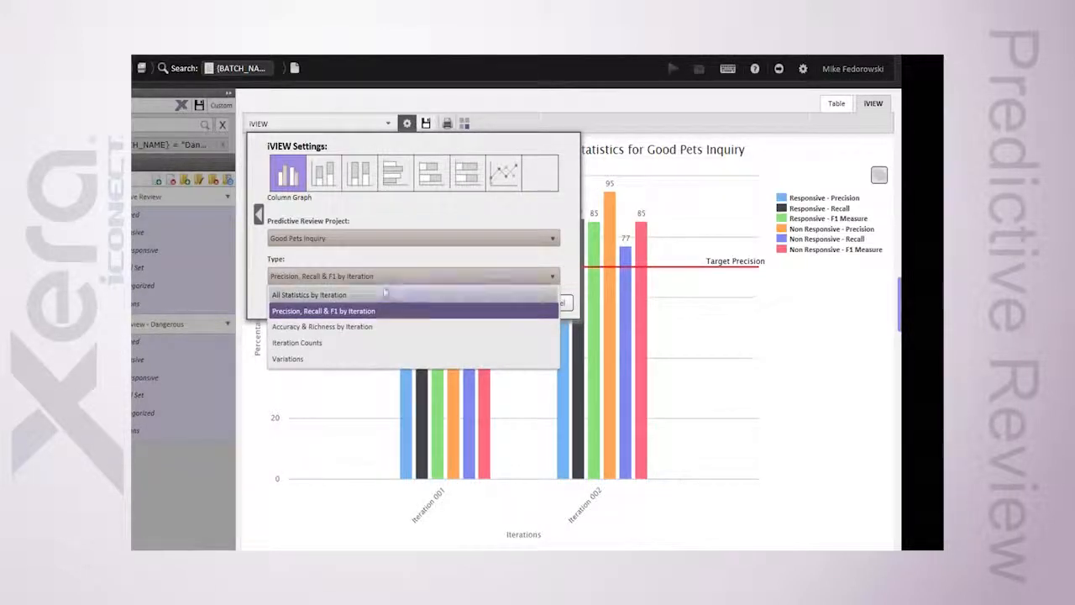
click(319, 345)
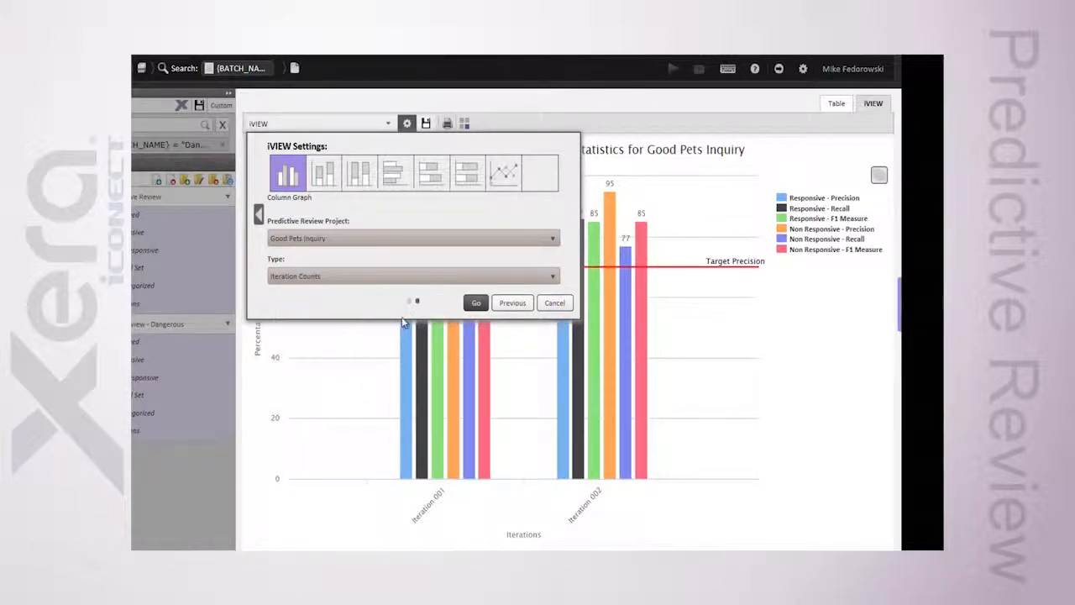
click(504, 173)
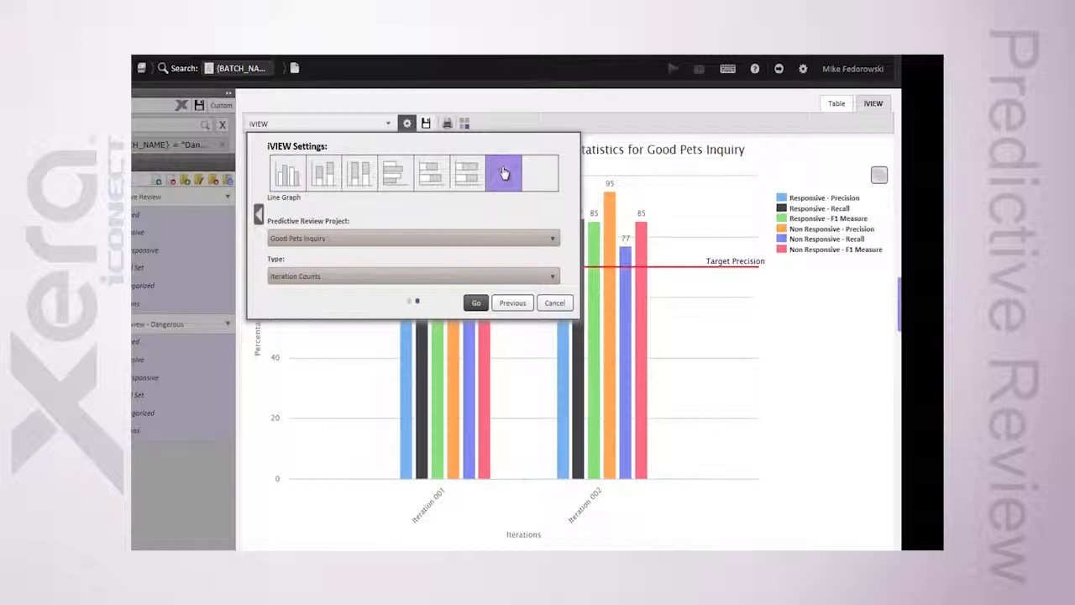
click(475, 302)
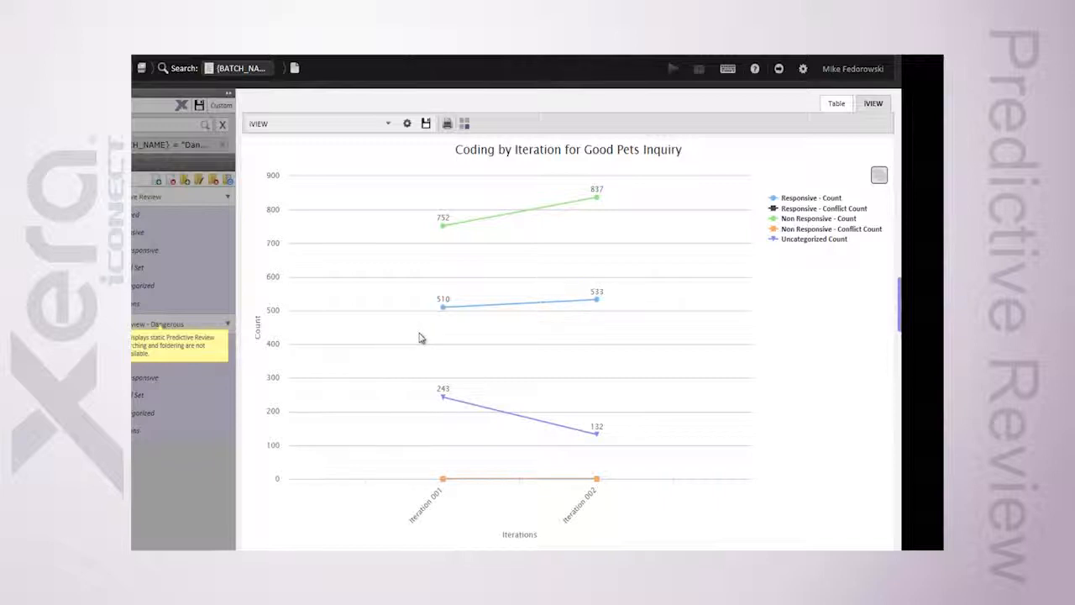
Examine the Non Responsive, Responsive, Uncategorized and conflict counts across Iteration 001 and Iteration 002 in the line graph.
mouse_move(451, 229)
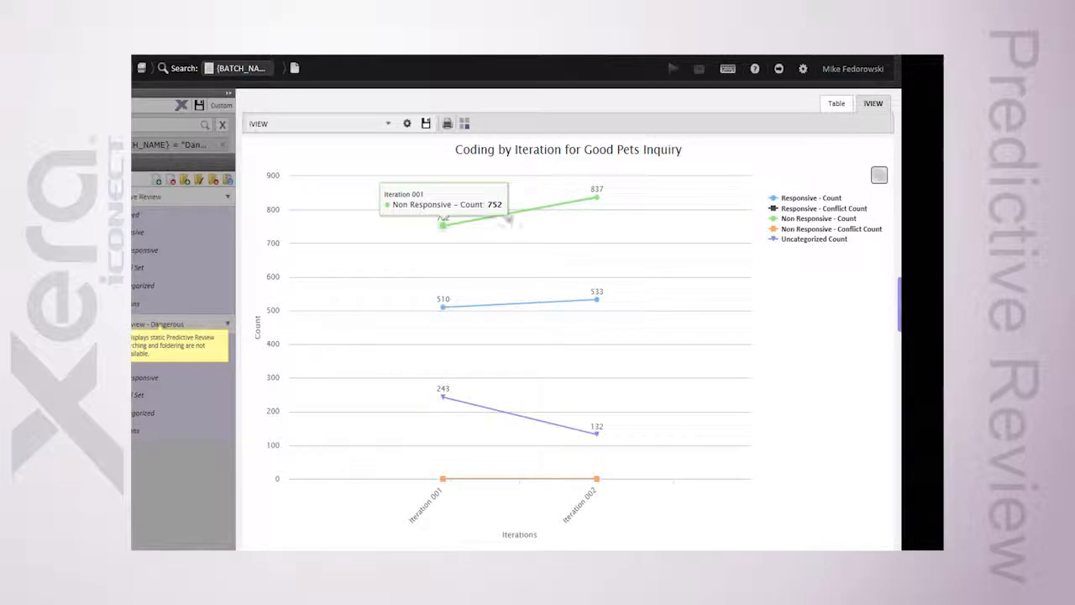
mouse_move(597, 197)
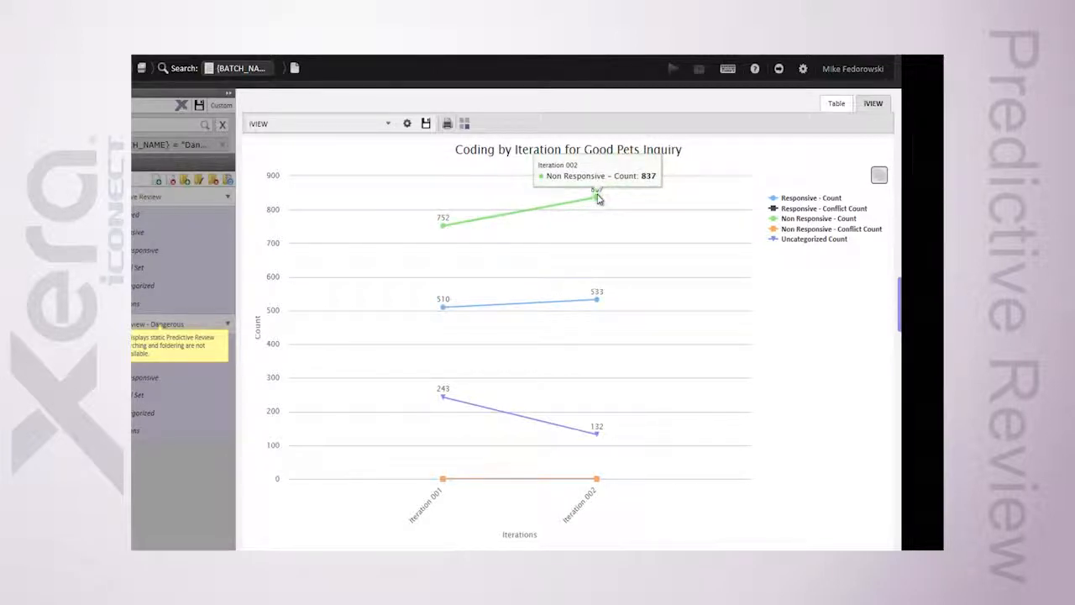
mouse_move(442, 309)
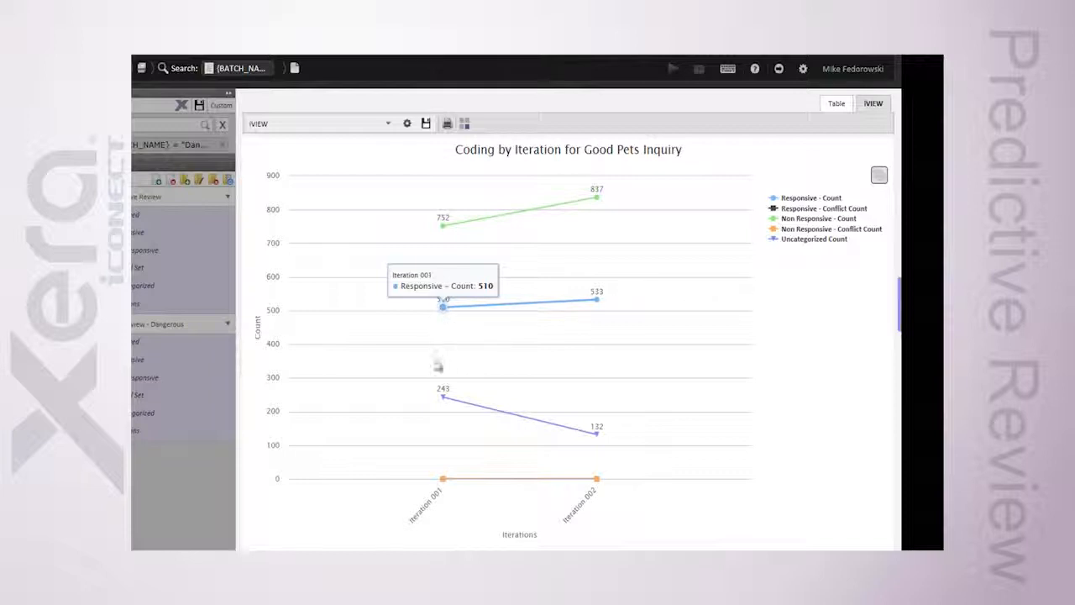
mouse_move(444, 399)
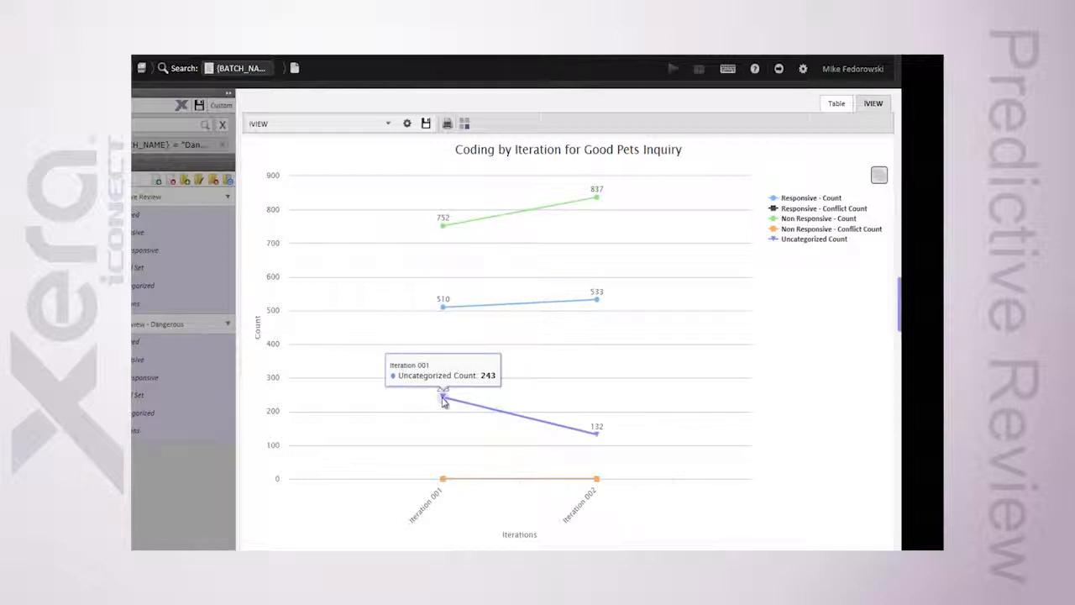
mouse_move(597, 433)
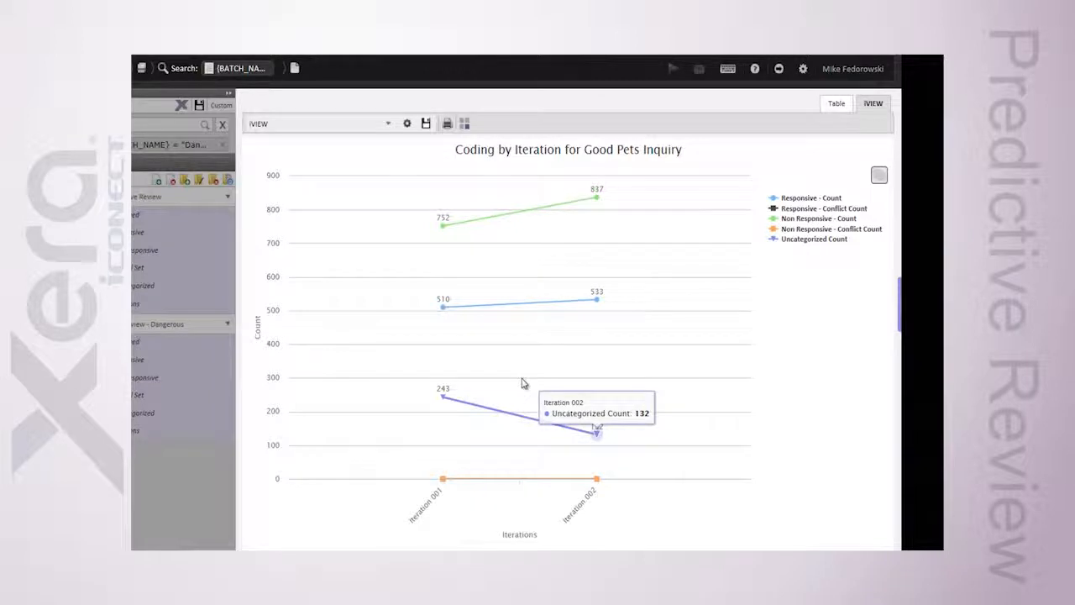
mouse_move(492, 455)
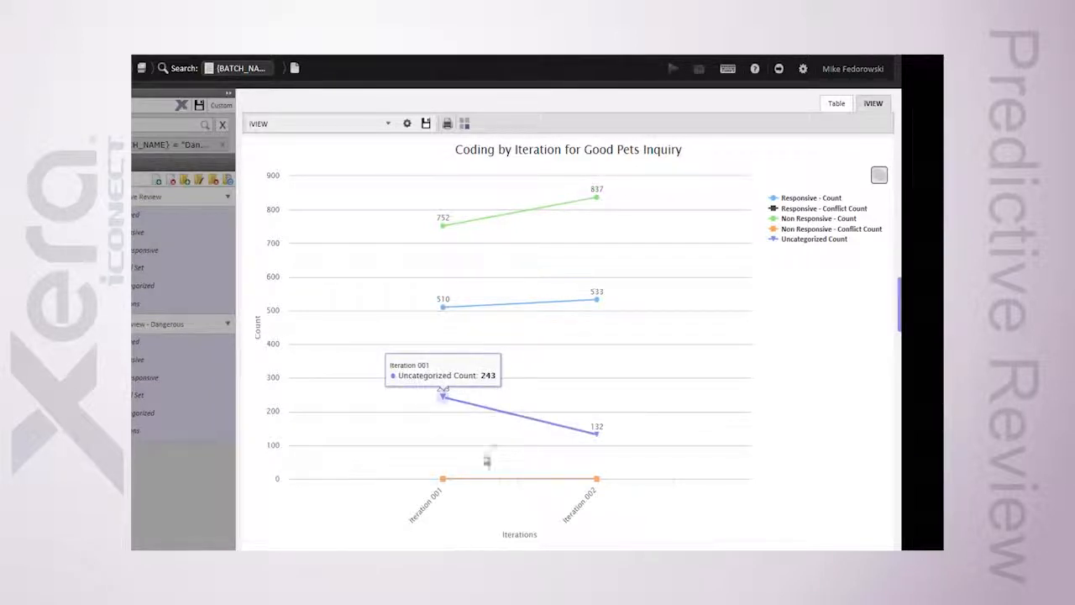
mouse_move(443, 482)
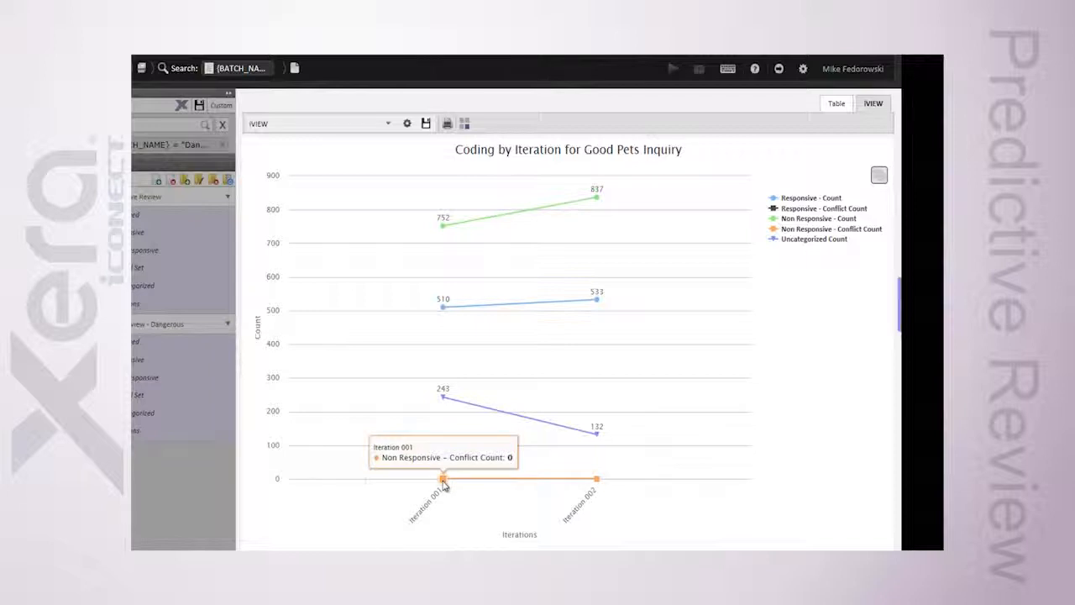